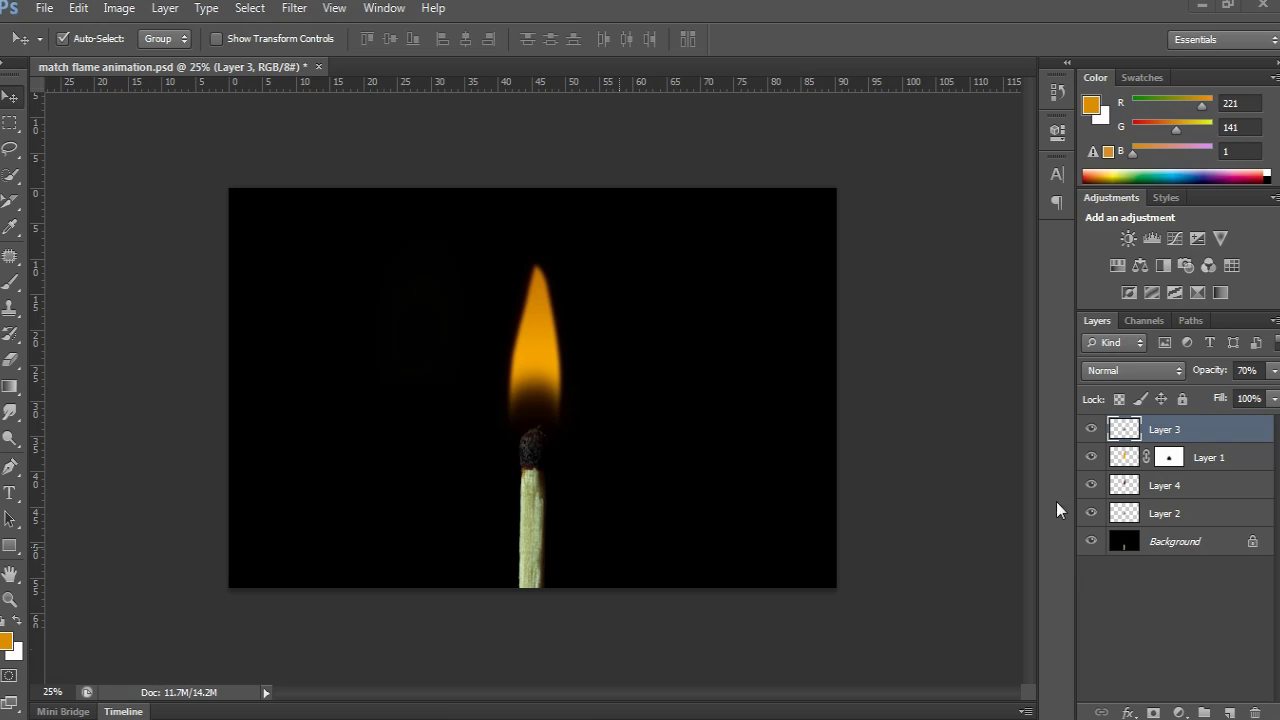
Stamp the visible flame layers into a new Layer 5, hiding Layers 1–4 over the black background
click(1091, 541)
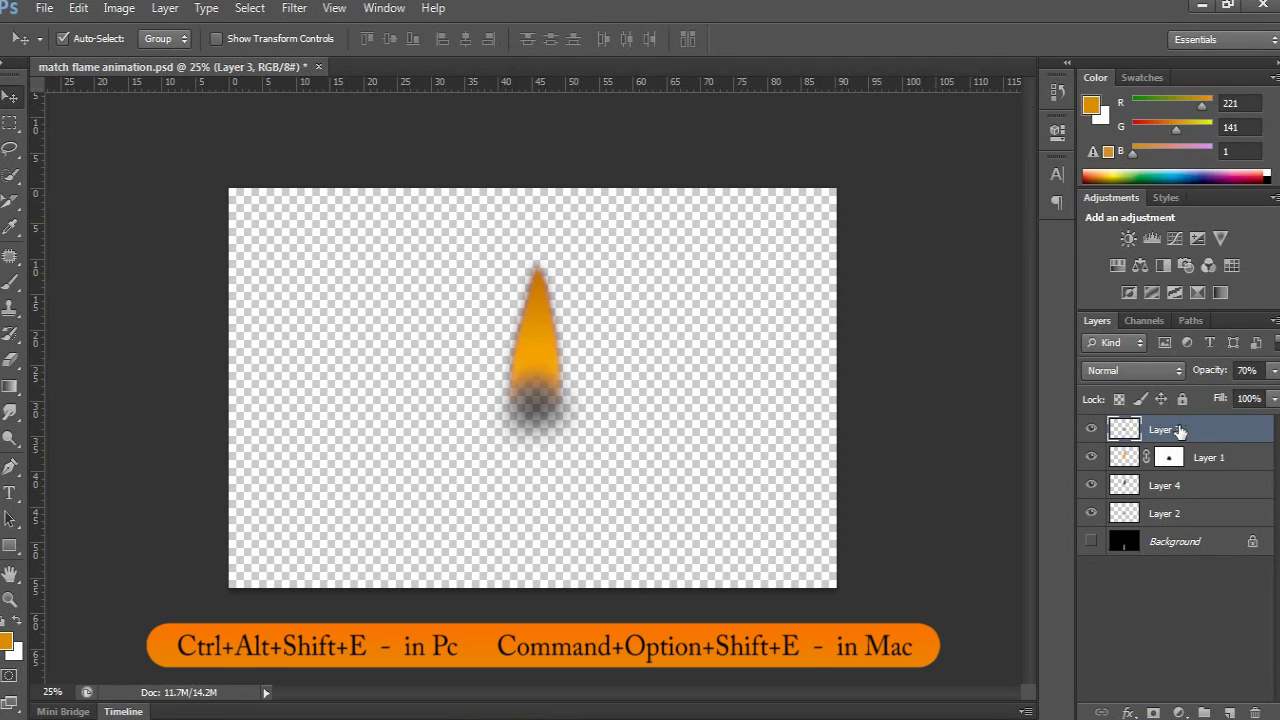
key(ctrl+alt+shift+e)
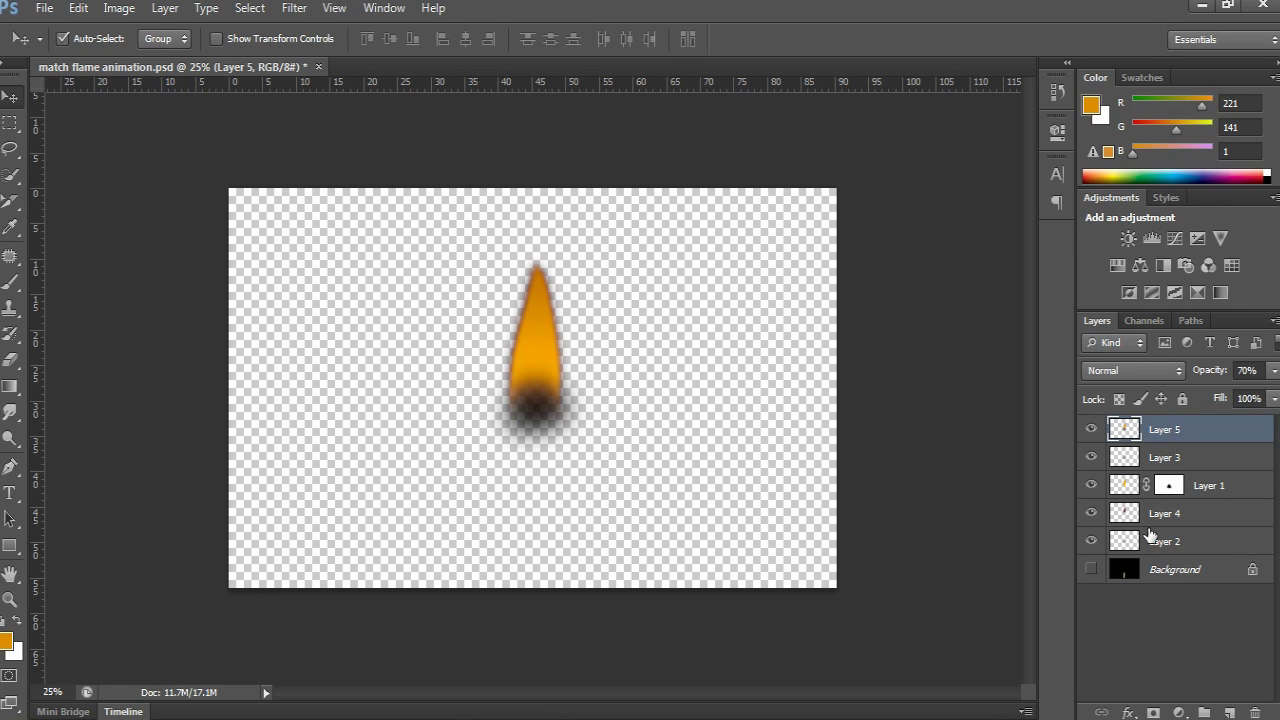
drag(1091, 460, 1091, 543)
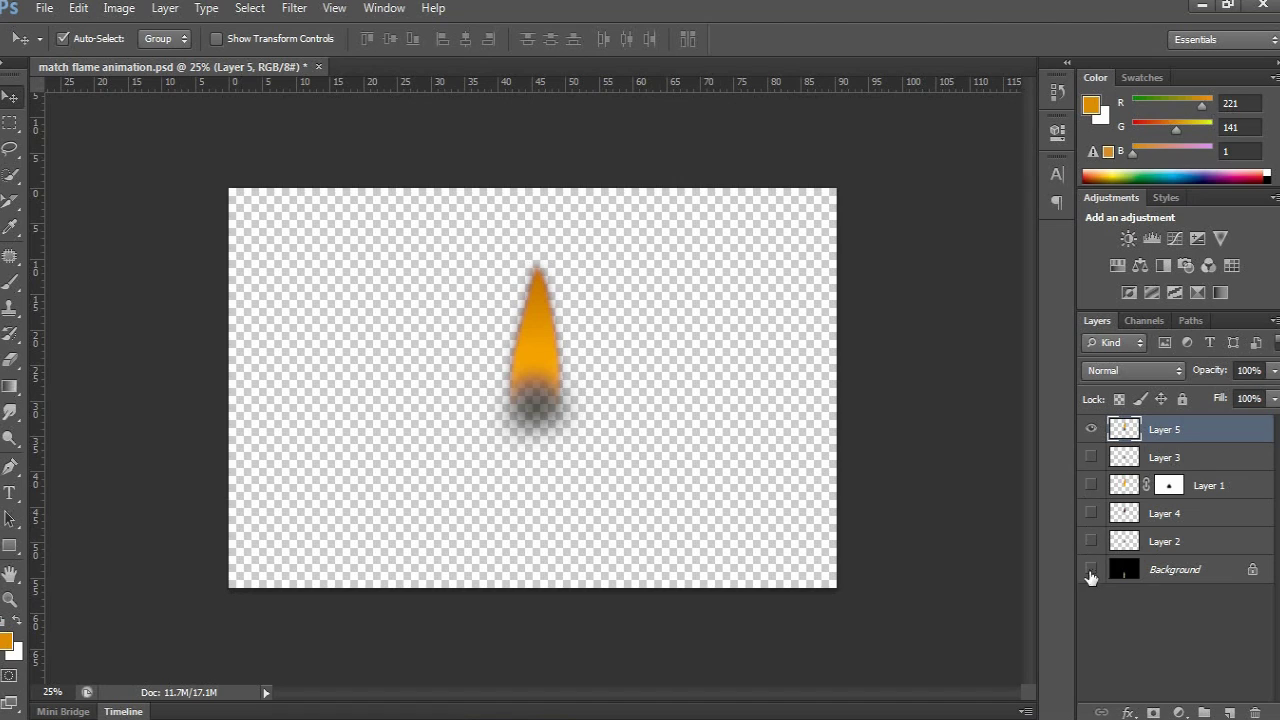
click(1090, 568)
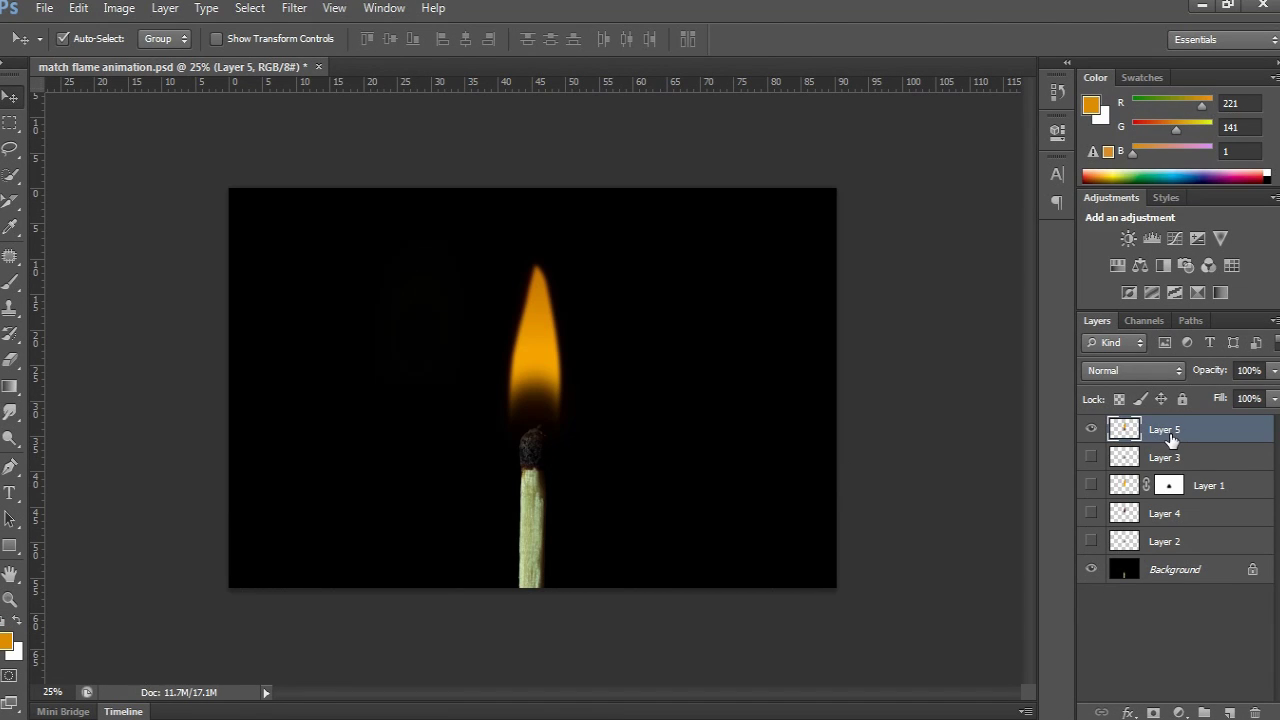
Rename the merged Layer 5 to 'Fire flame'
double_click(1167, 431)
text(Fl)
click(1191, 461)
Duplicate the Fire flame layer three times with Ctrl+J
click(1193, 432)
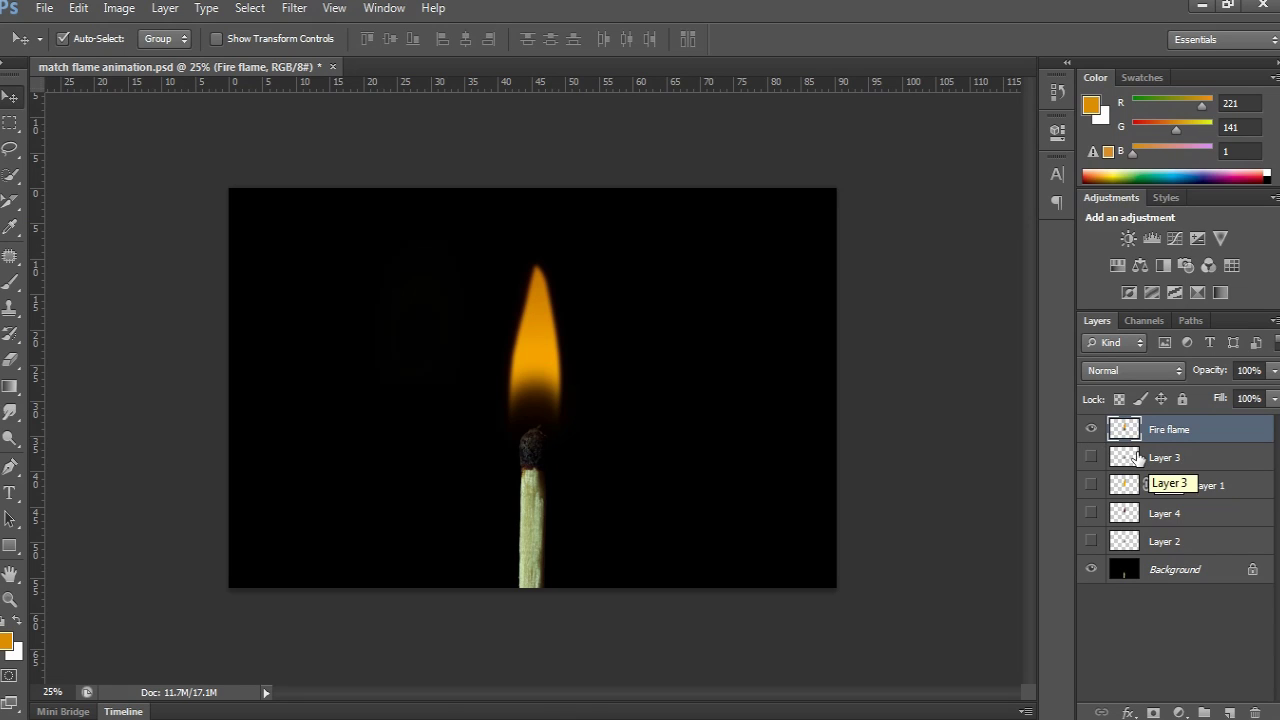
drag(1142, 458, 1137, 458)
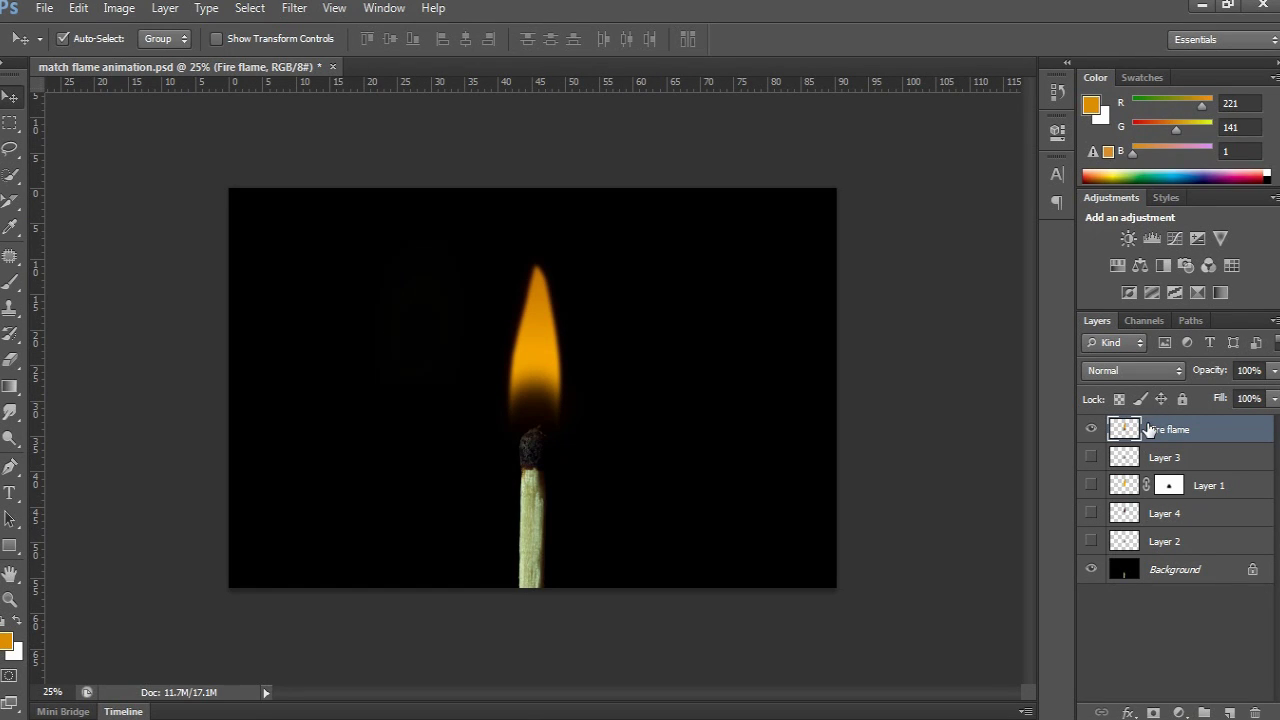
key(ctrl+j)
key(ctrl+j)
key(ctrl+j)
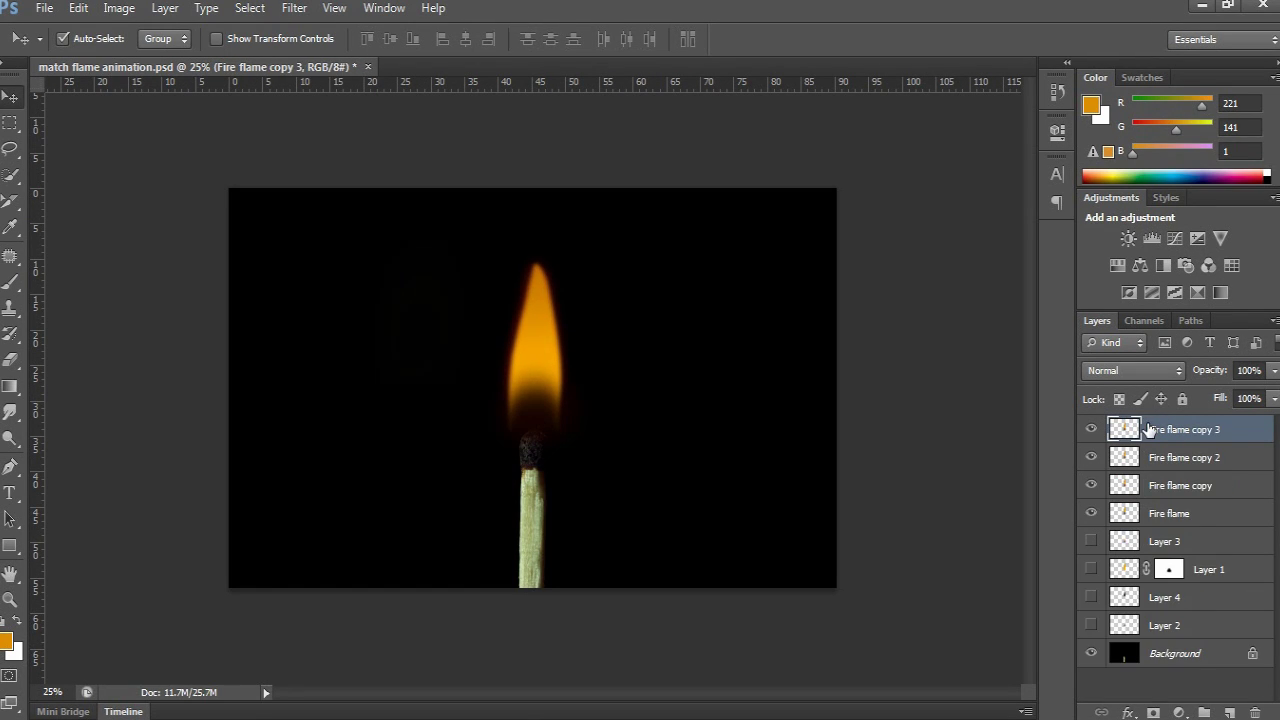
right_click(1103, 526)
Colour-tag Fire flame red, copy orange, copy 2 yellow and copy 3 green
click(1122, 373)
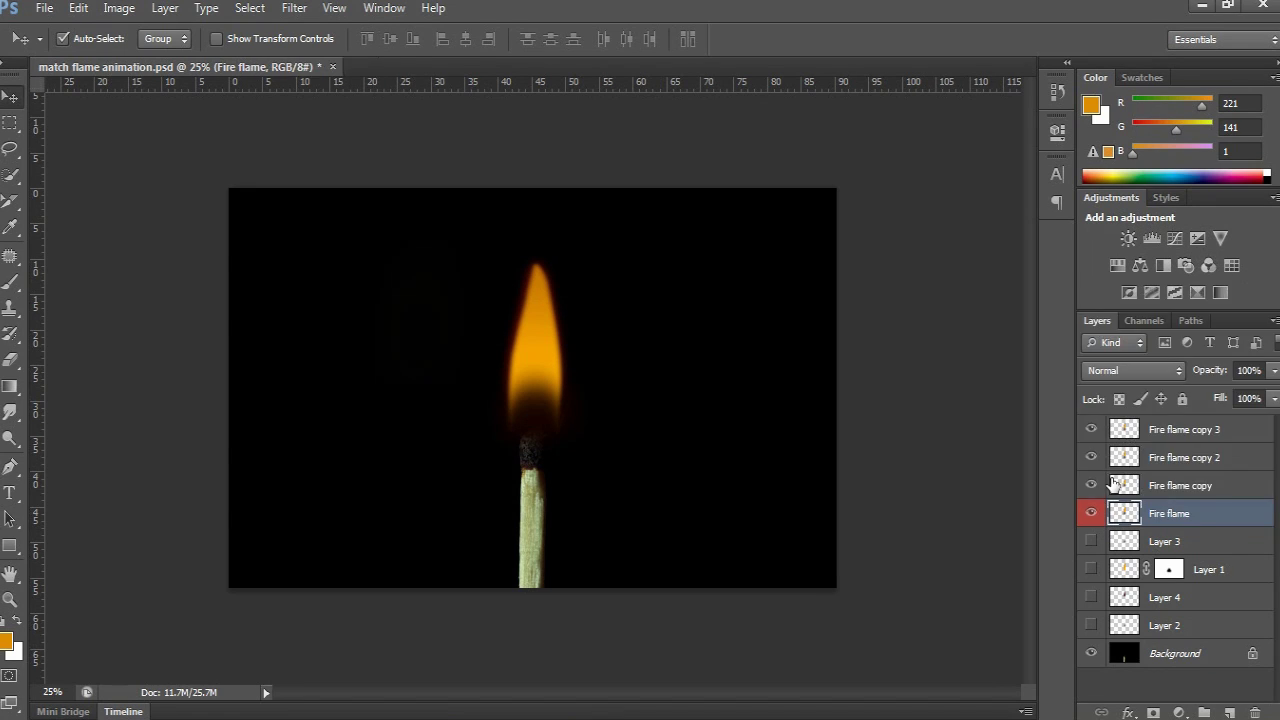
right_click(1098, 492)
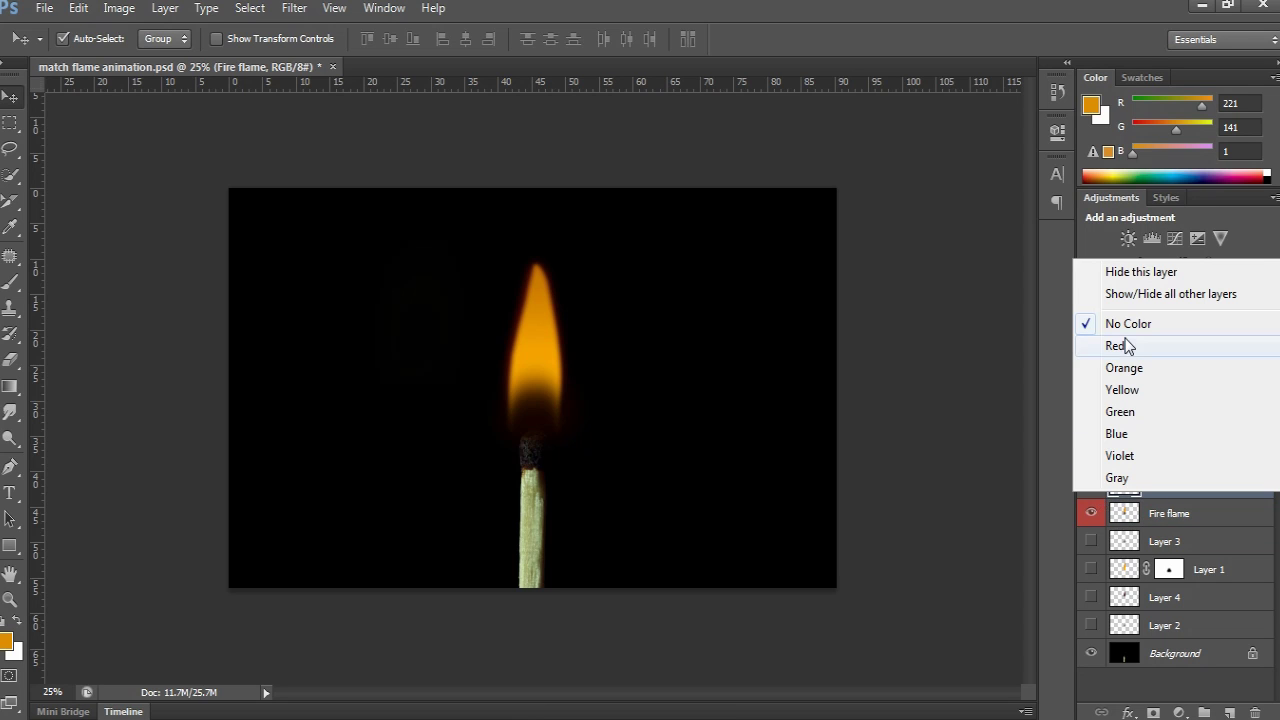
click(1125, 368)
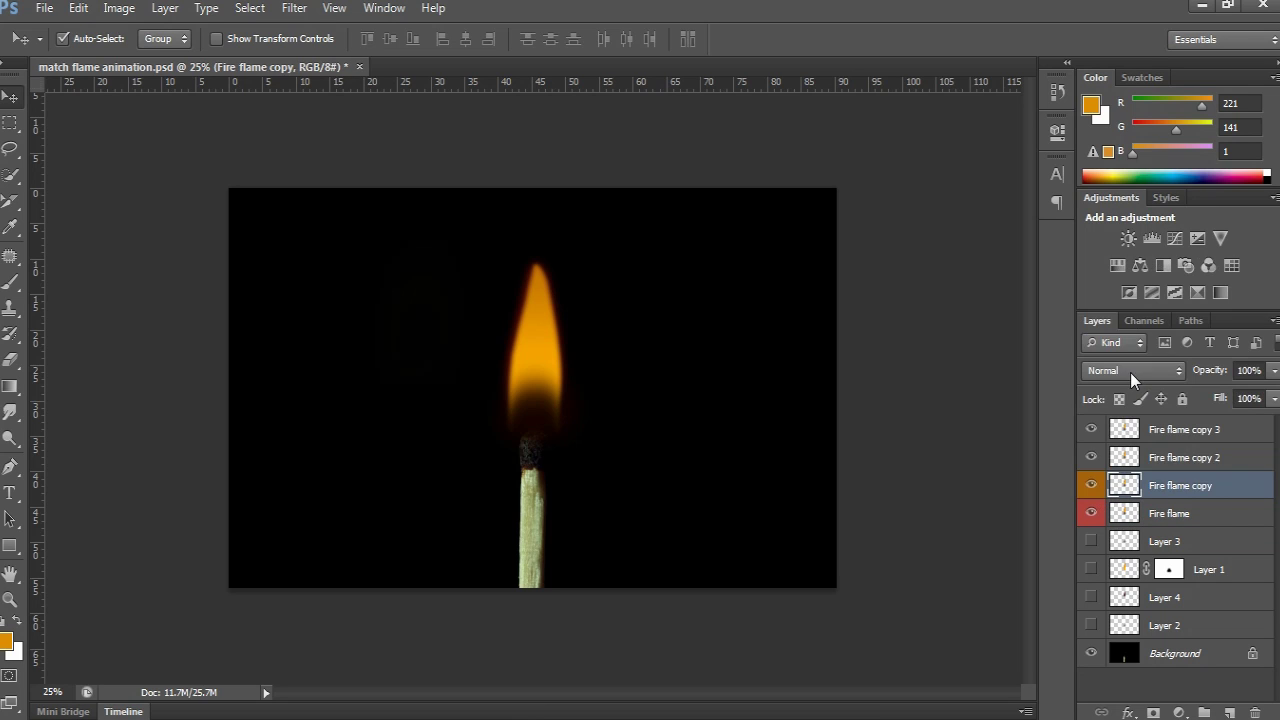
right_click(1101, 464)
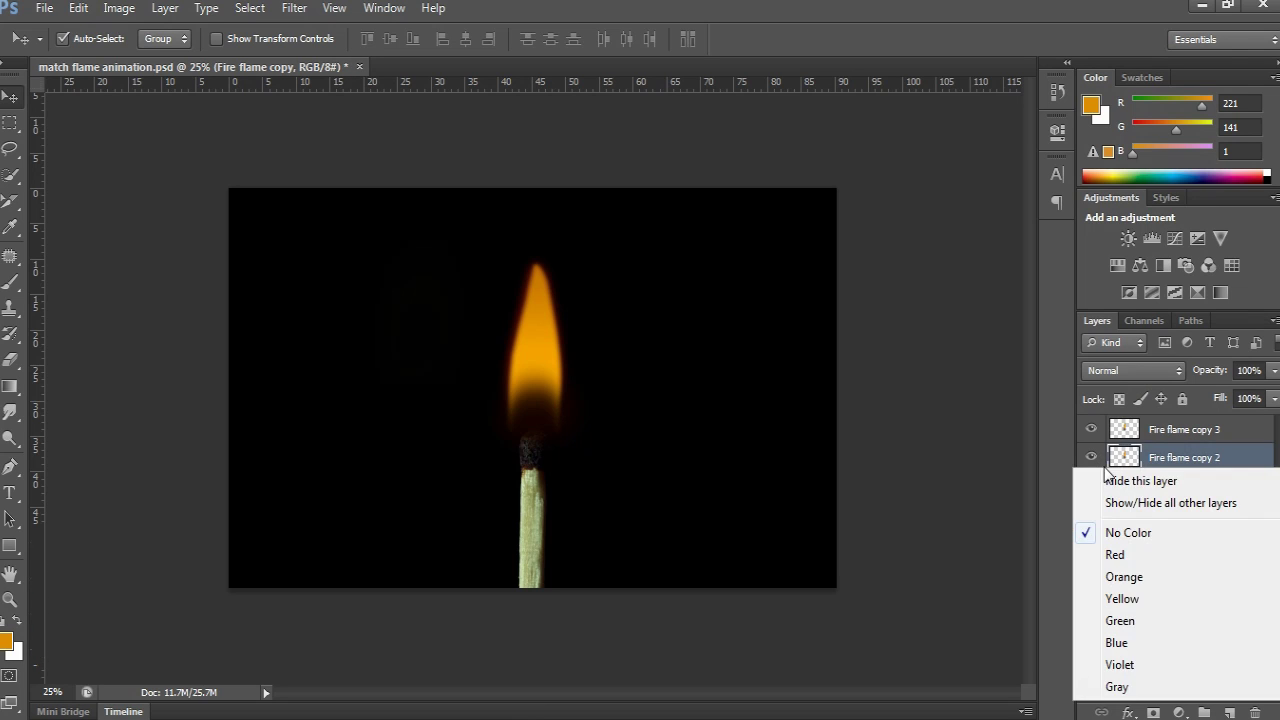
click(1130, 578)
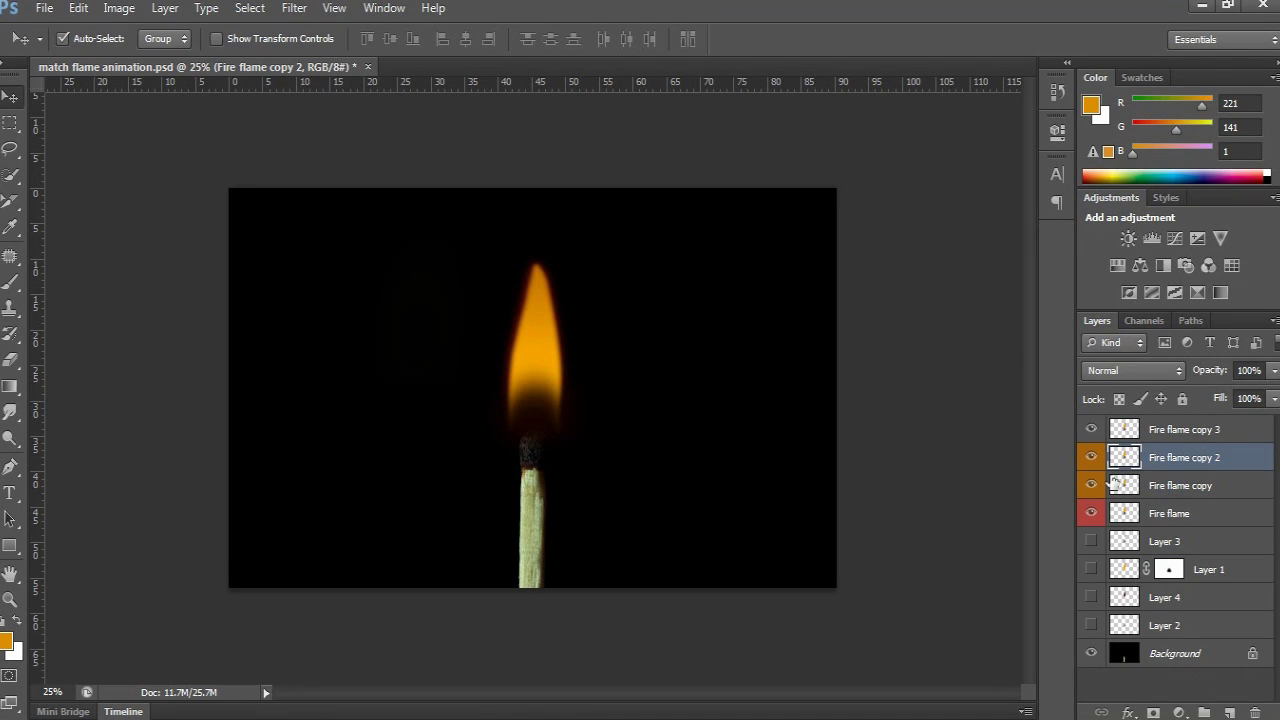
right_click(1098, 464)
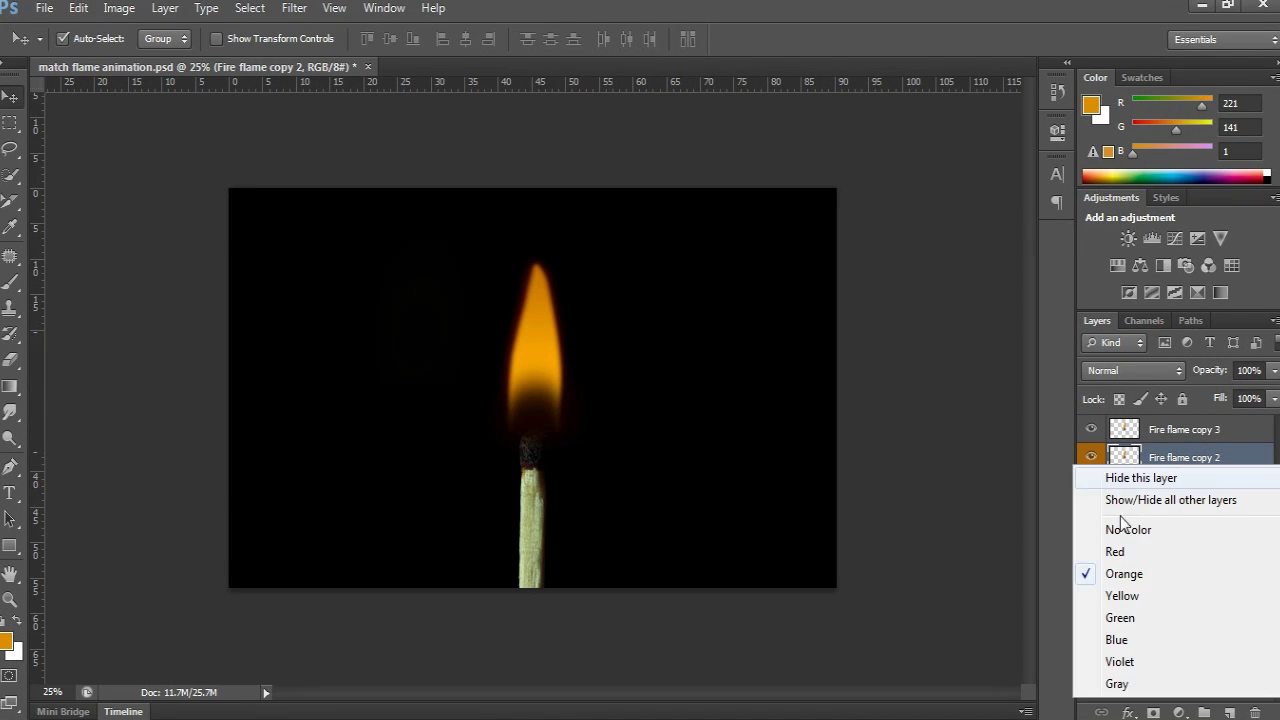
click(1133, 598)
right_click(1101, 436)
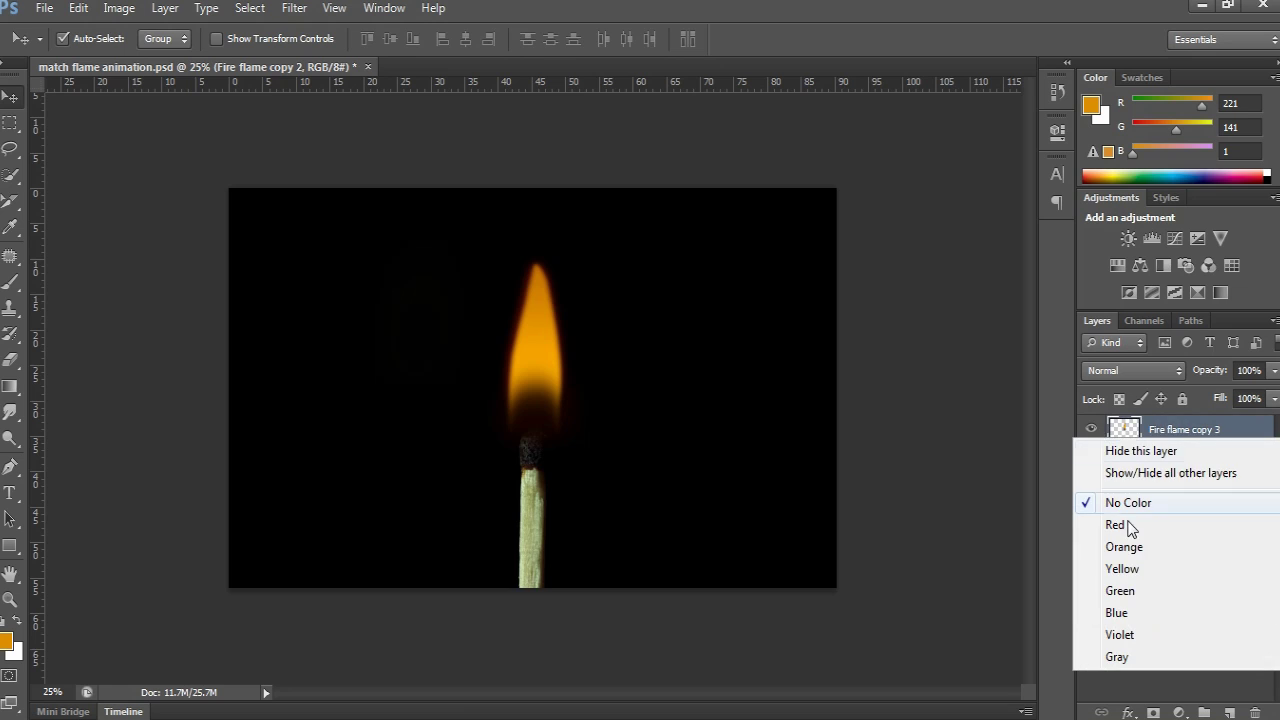
click(1125, 594)
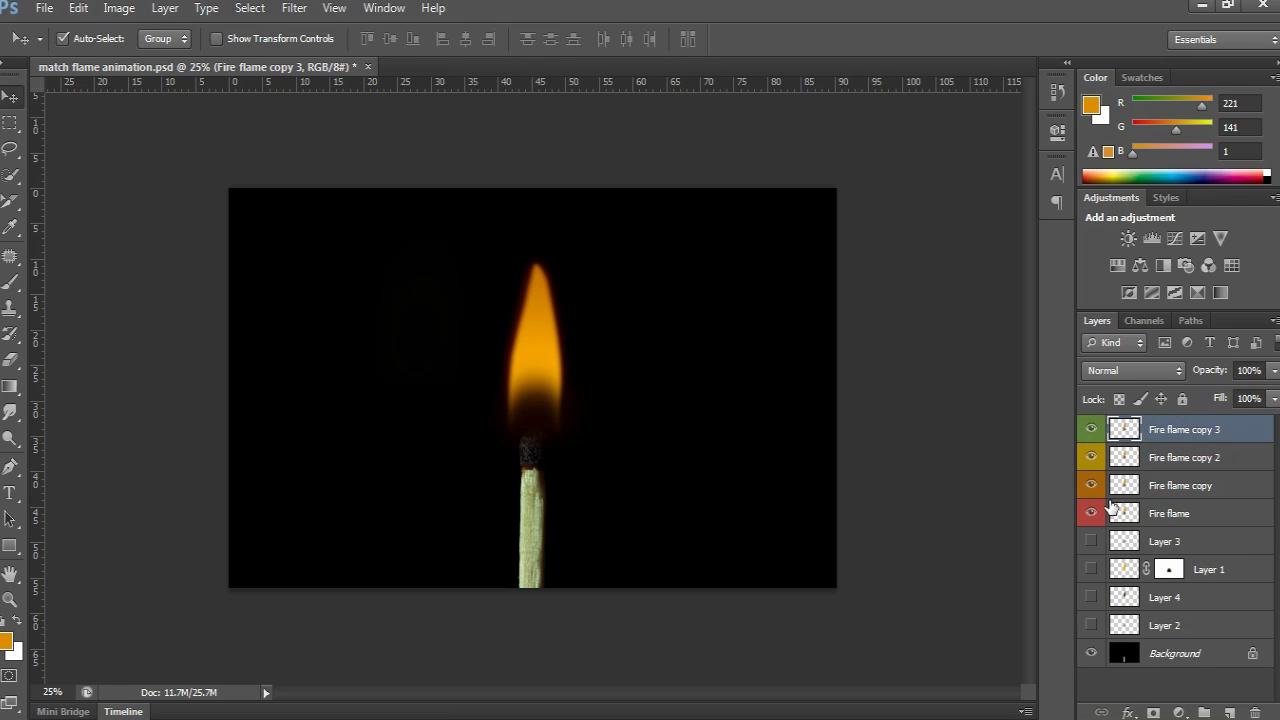
Hide the three Fire flame copies so only Fire flame shows, and select it
click(1091, 431)
click(1092, 457)
click(1091, 485)
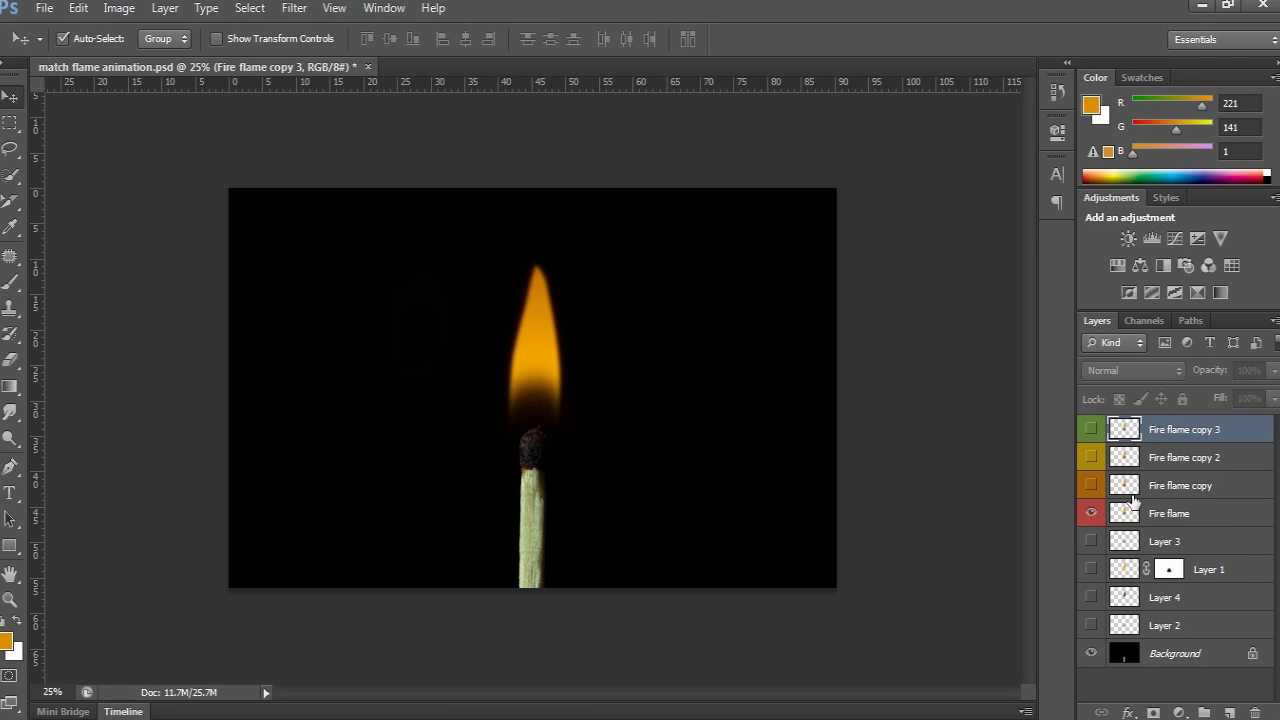
click(1183, 513)
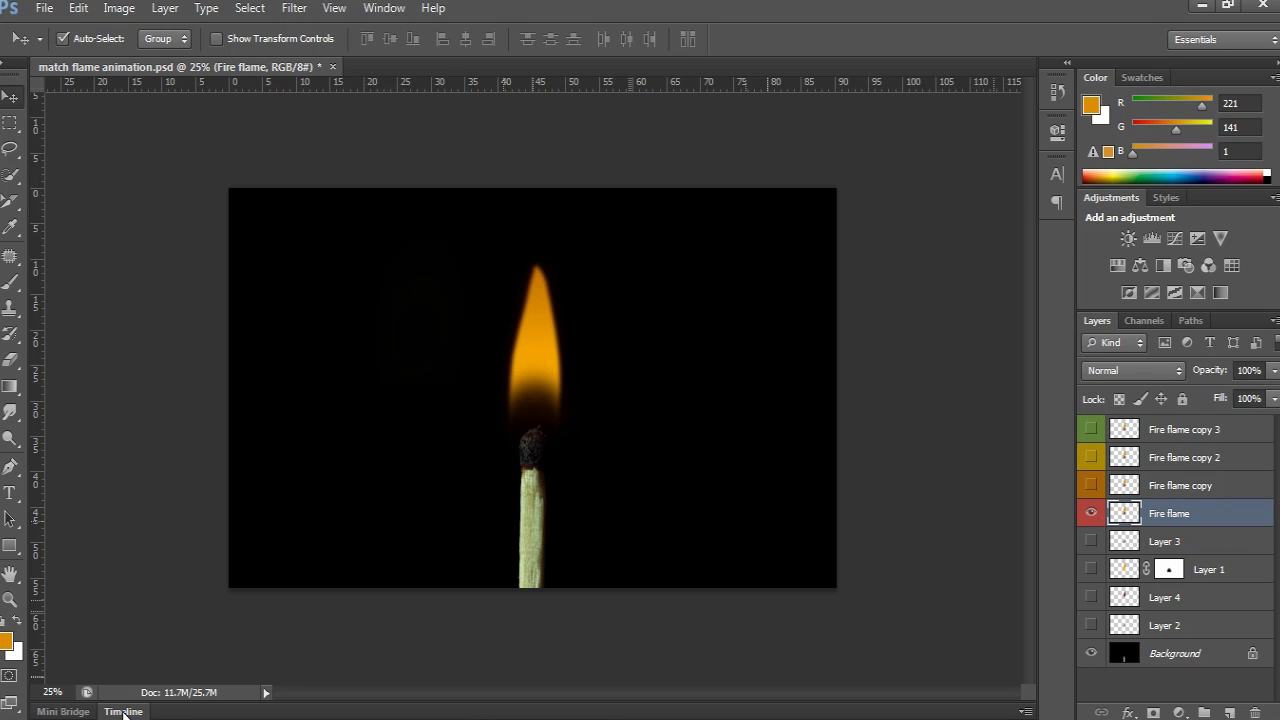
Create a frame animation looping Forever and duplicate the first frame
click(123, 711)
click(110, 654)
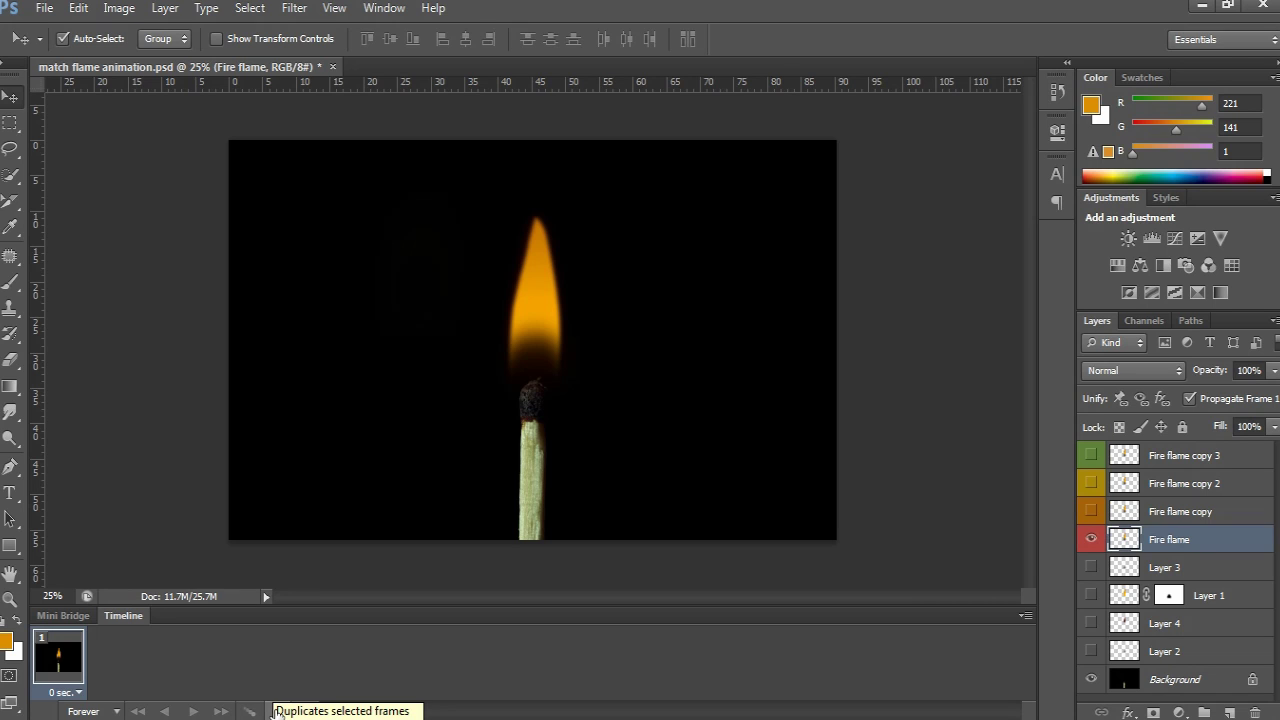
click(276, 711)
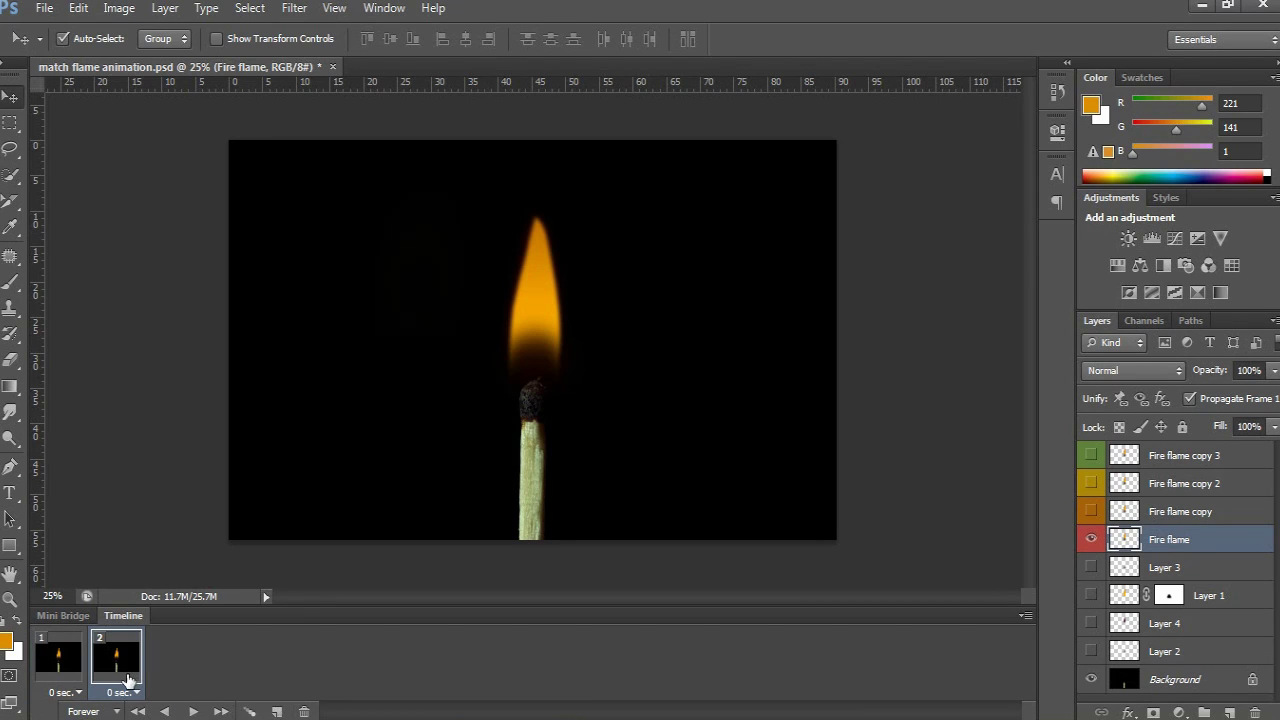
In frame two, show Fire flame copy instead of Fire flame and select it
click(1094, 513)
click(1092, 540)
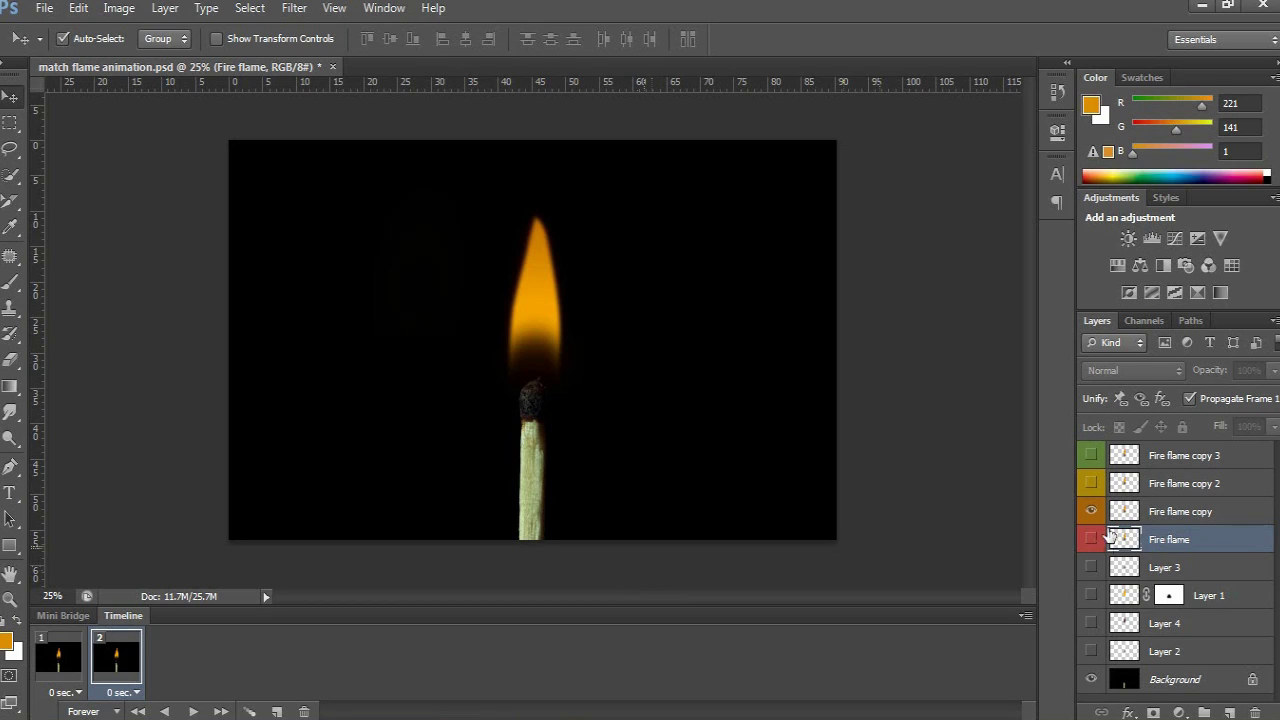
click(1162, 514)
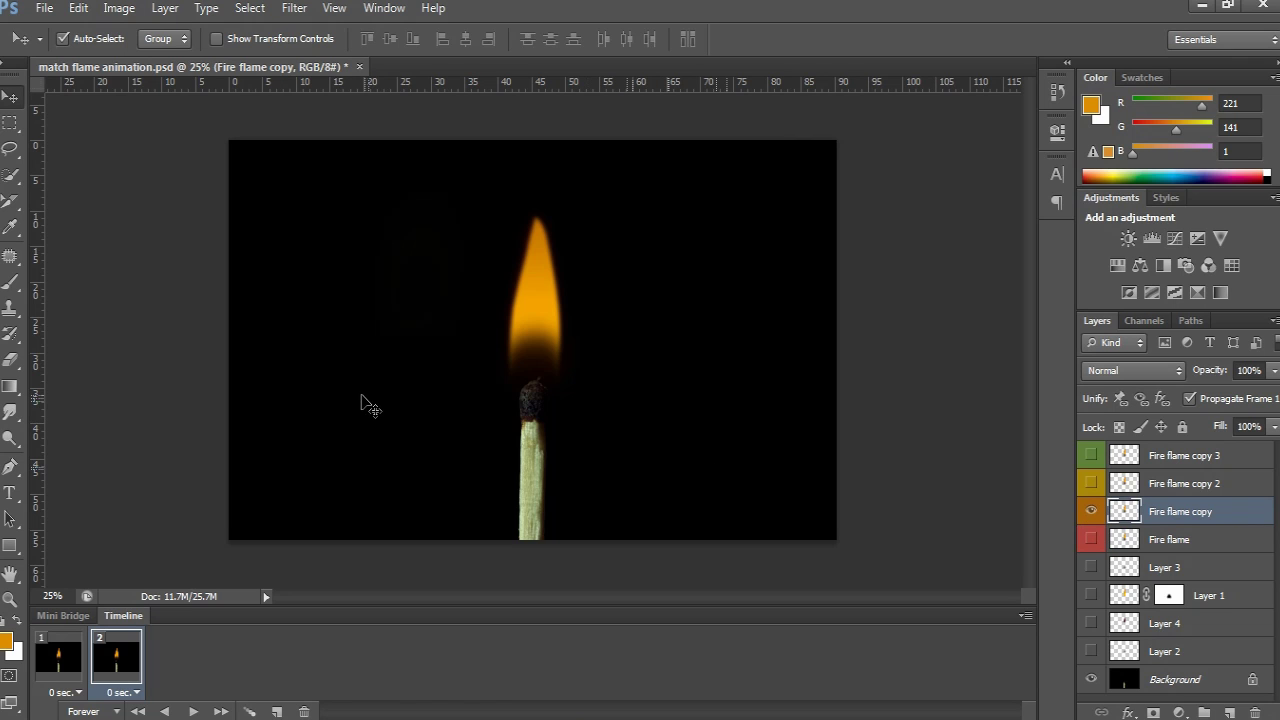
click(80, 10)
mouse_move(141, 380)
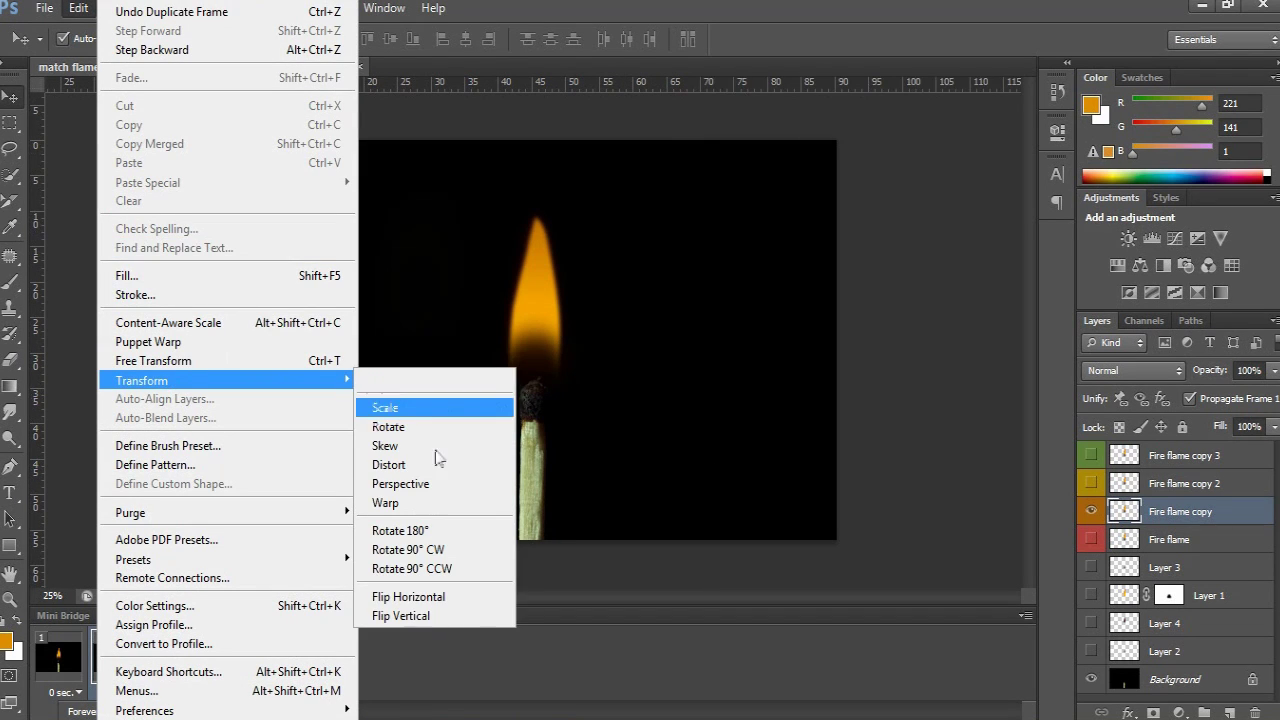
Warp Fire flame copy: stretch the top up, pull the bottom down, pinch the right side, apply
click(423, 507)
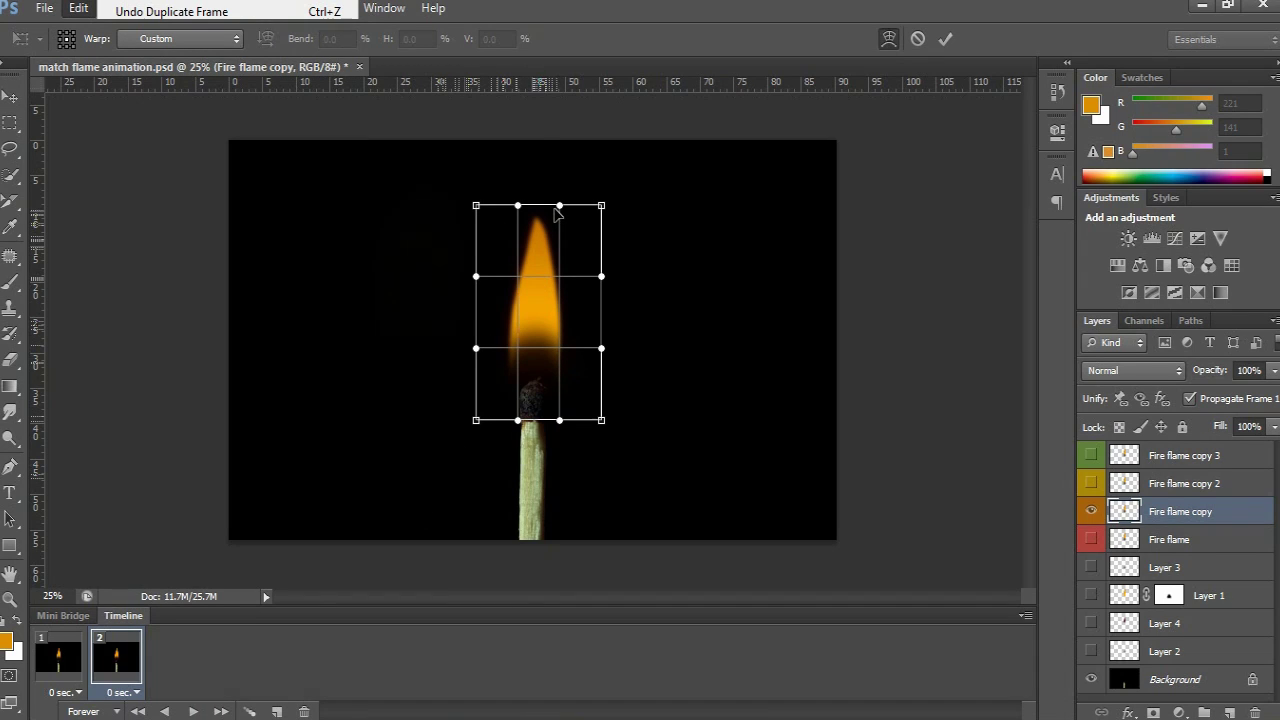
drag(560, 207, 560, 173)
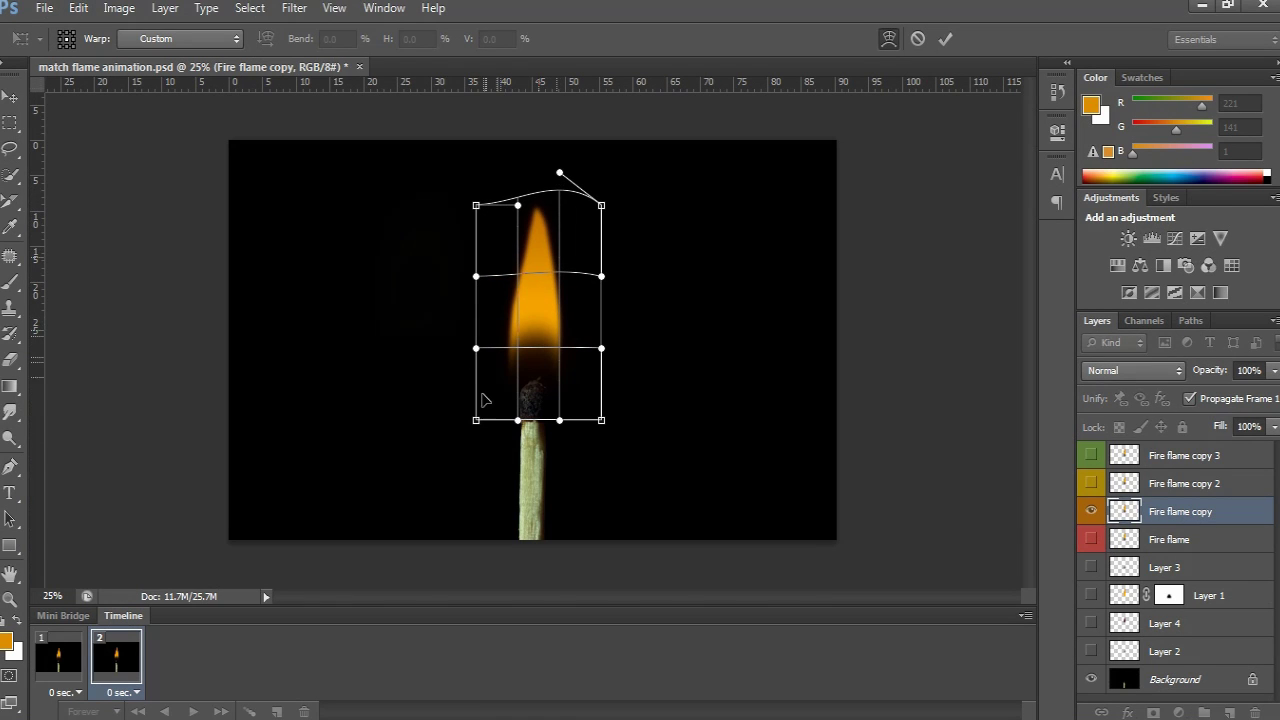
drag(518, 421, 517, 465)
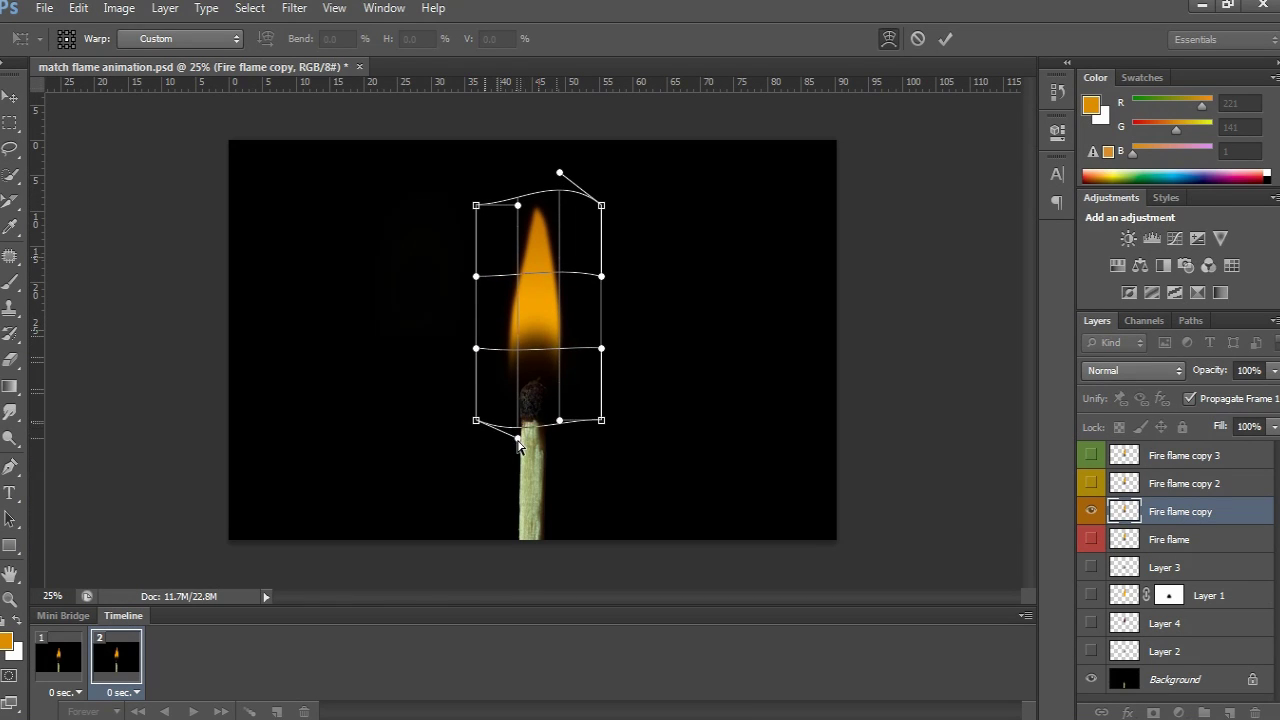
drag(560, 421, 559, 447)
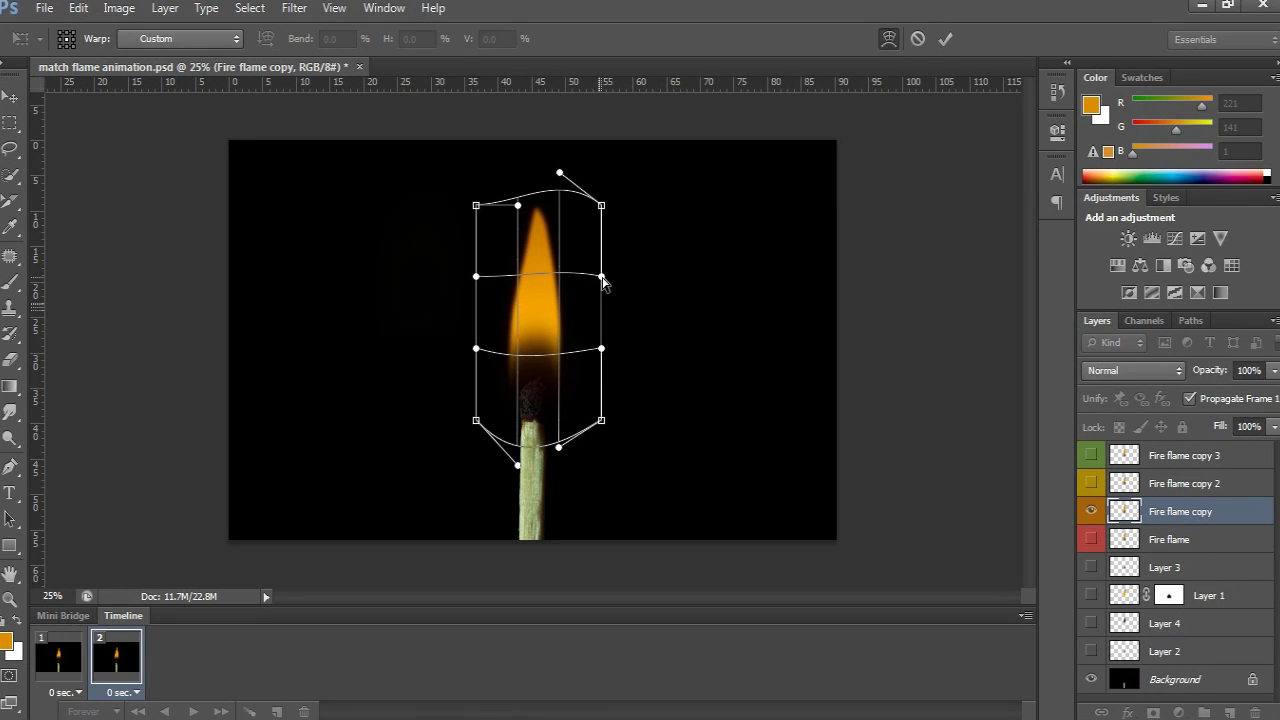
drag(602, 278, 579, 278)
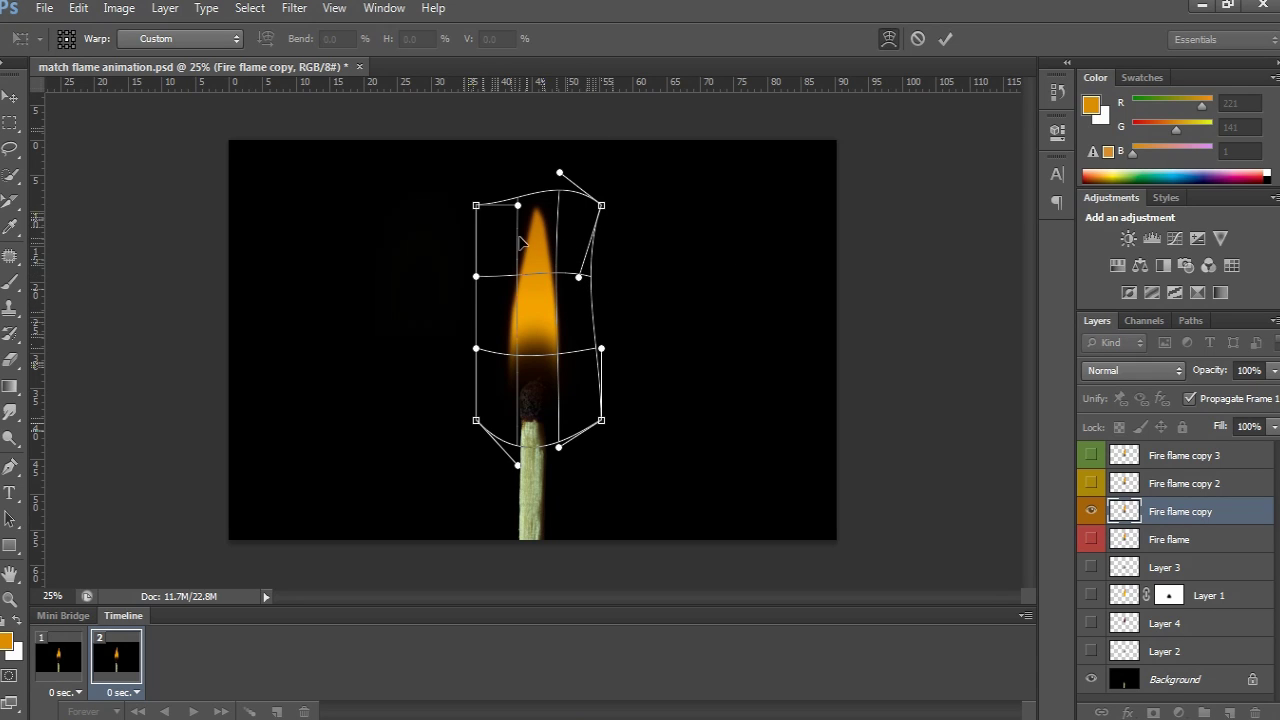
click(11, 96)
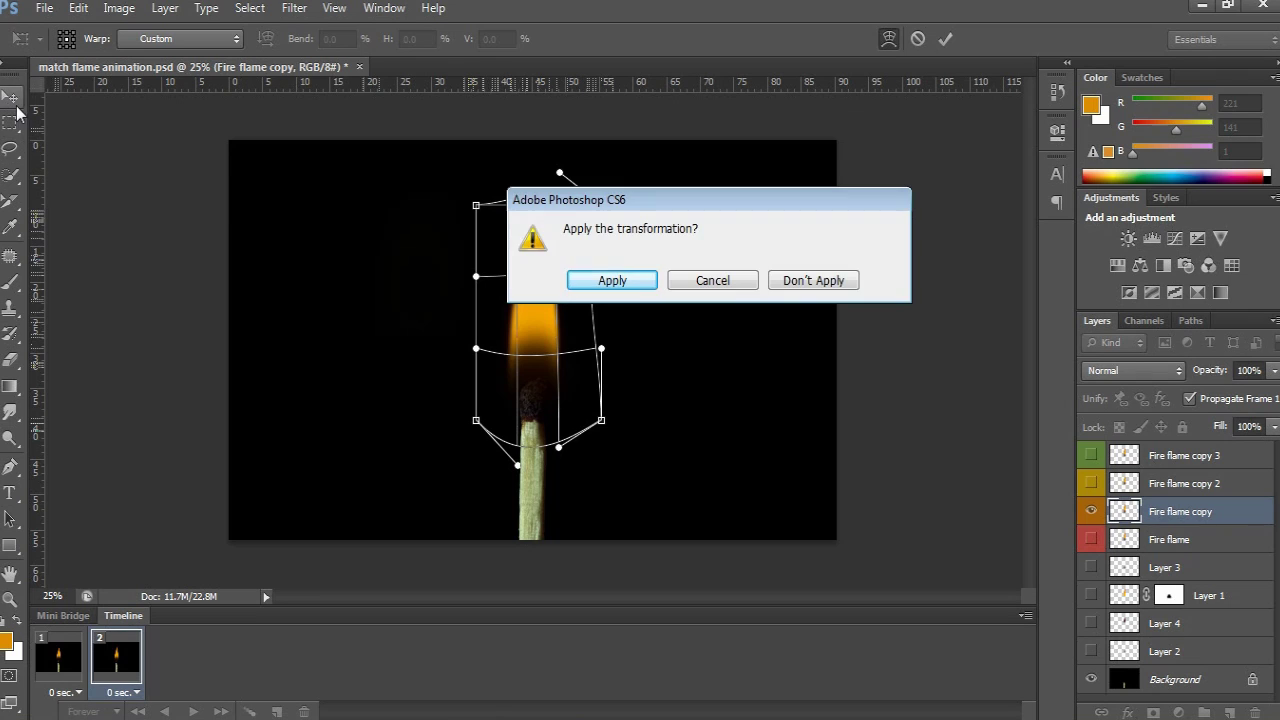
click(598, 285)
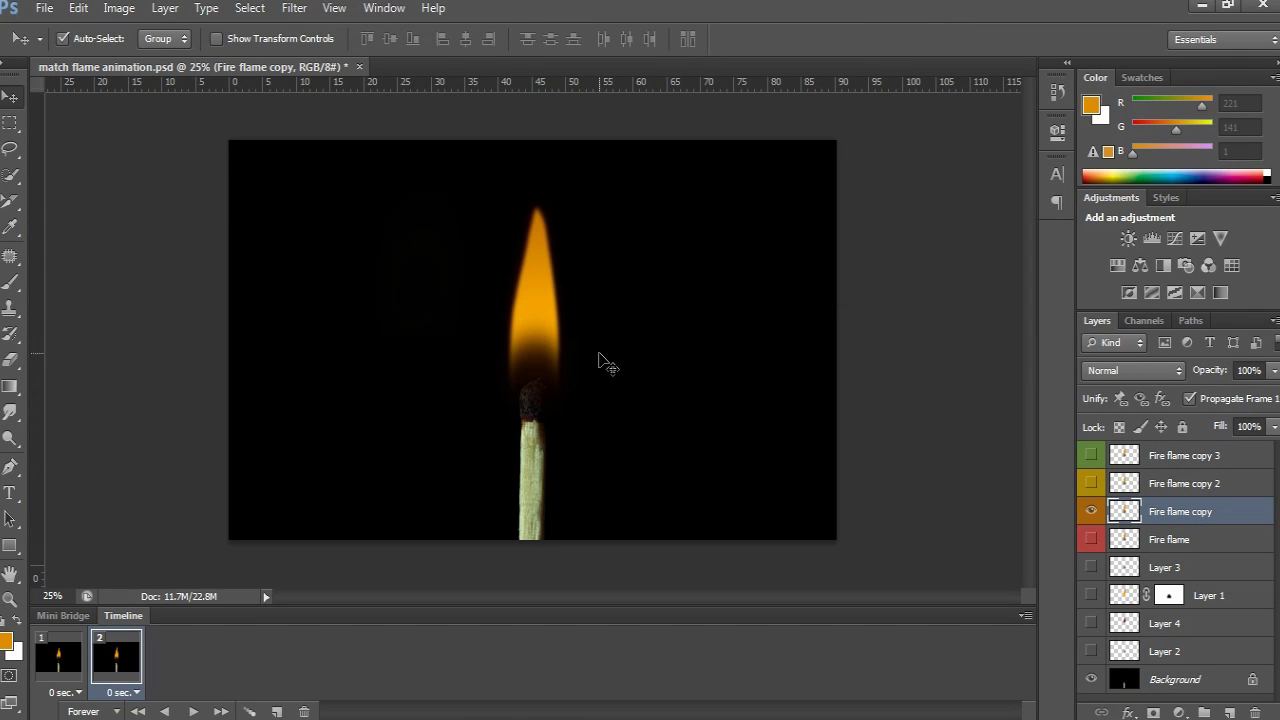
Add a third frame showing only Fire flame copy 2, with that layer selected
click(66, 663)
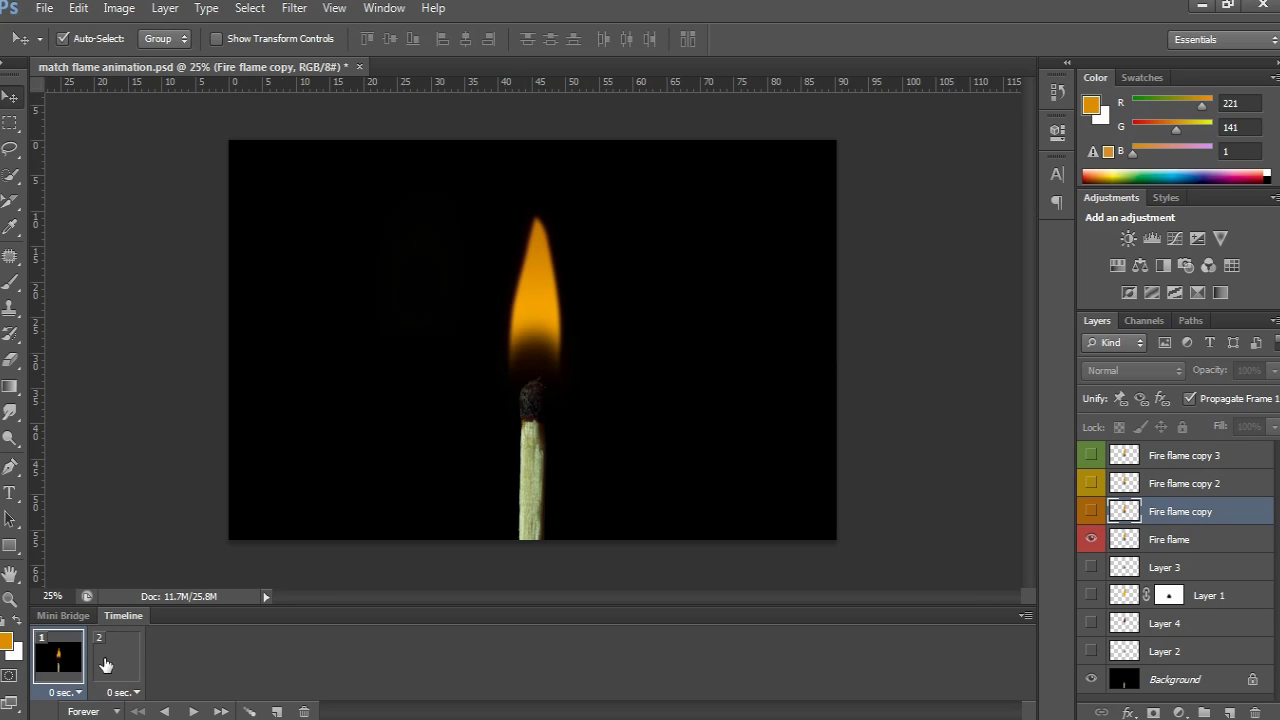
click(105, 665)
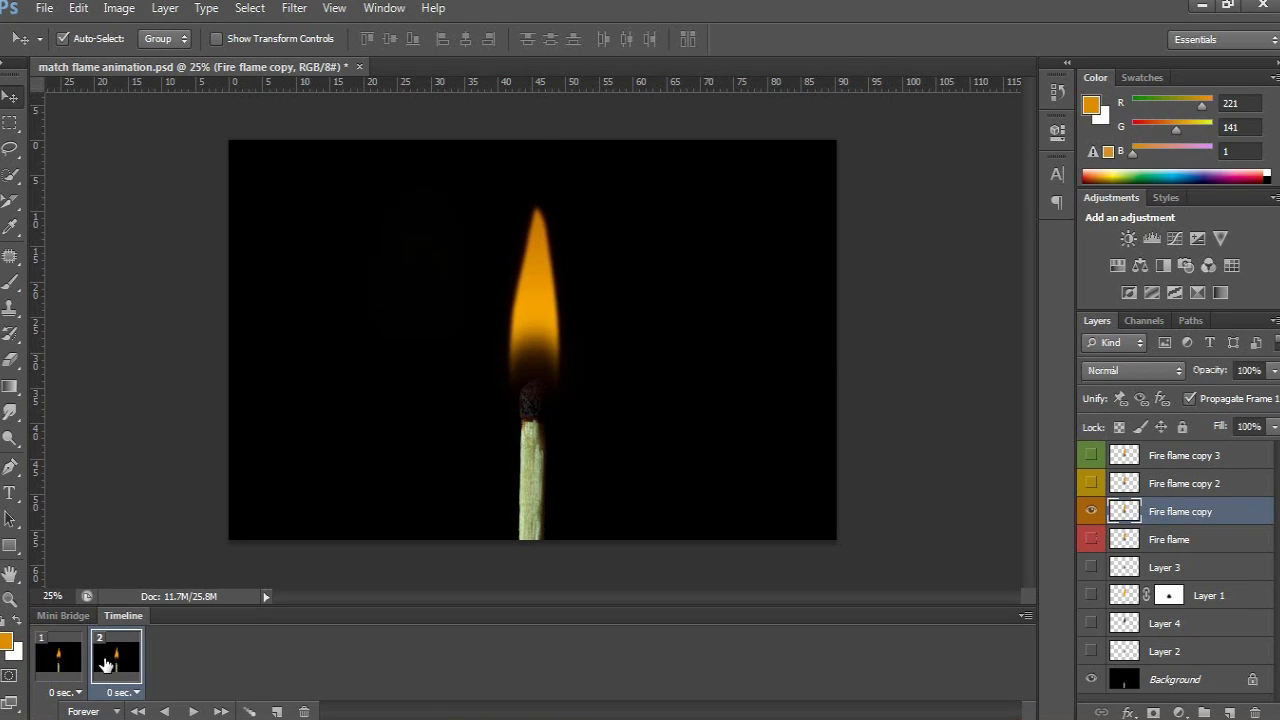
click(288, 714)
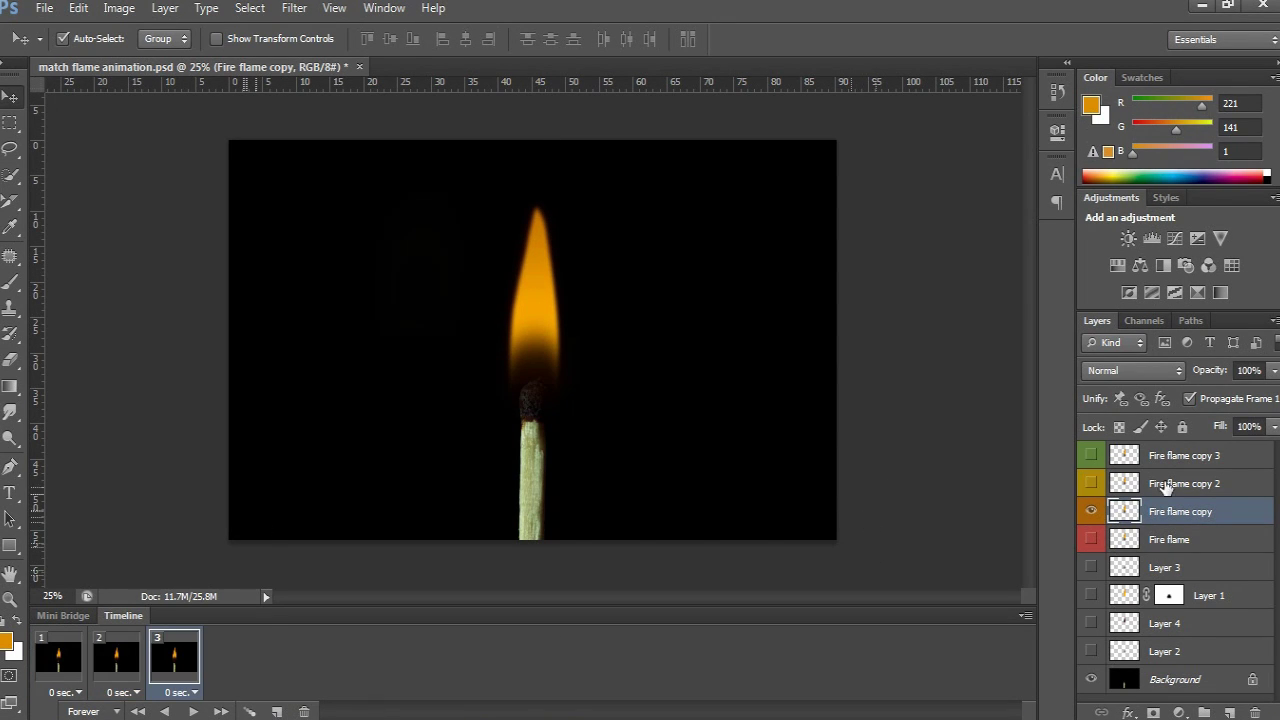
click(1091, 483)
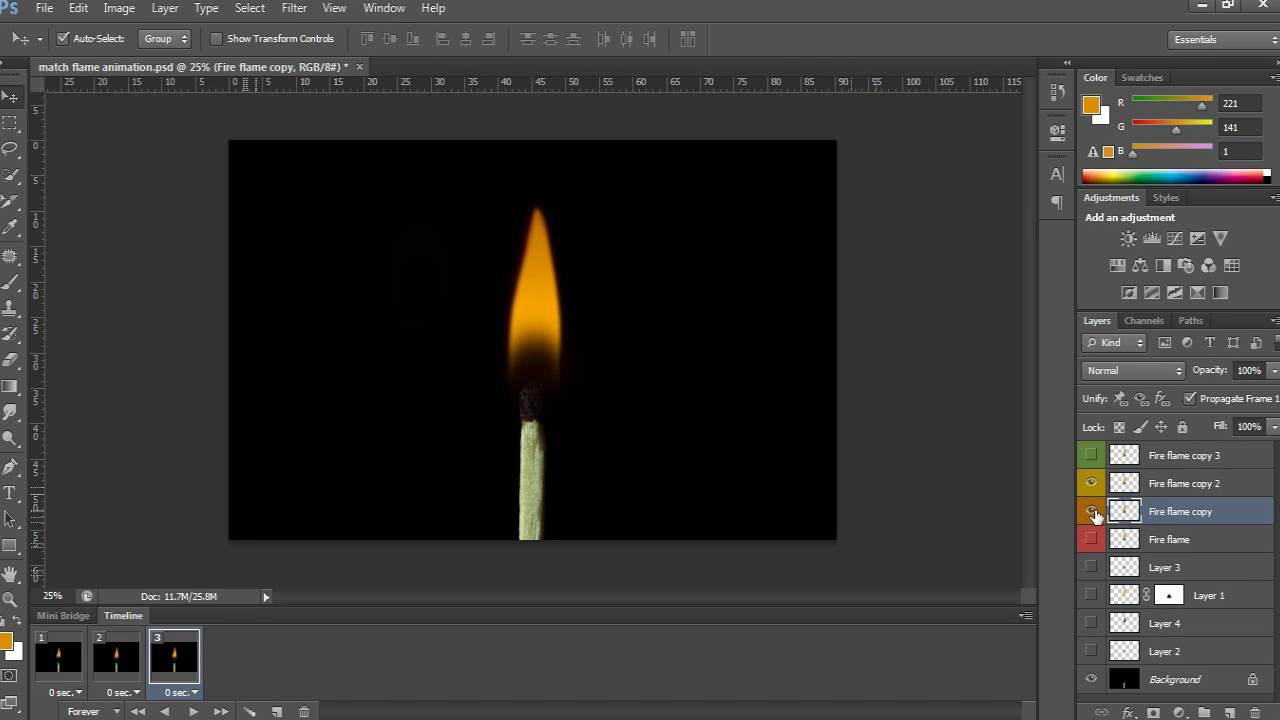
click(1091, 511)
click(1152, 488)
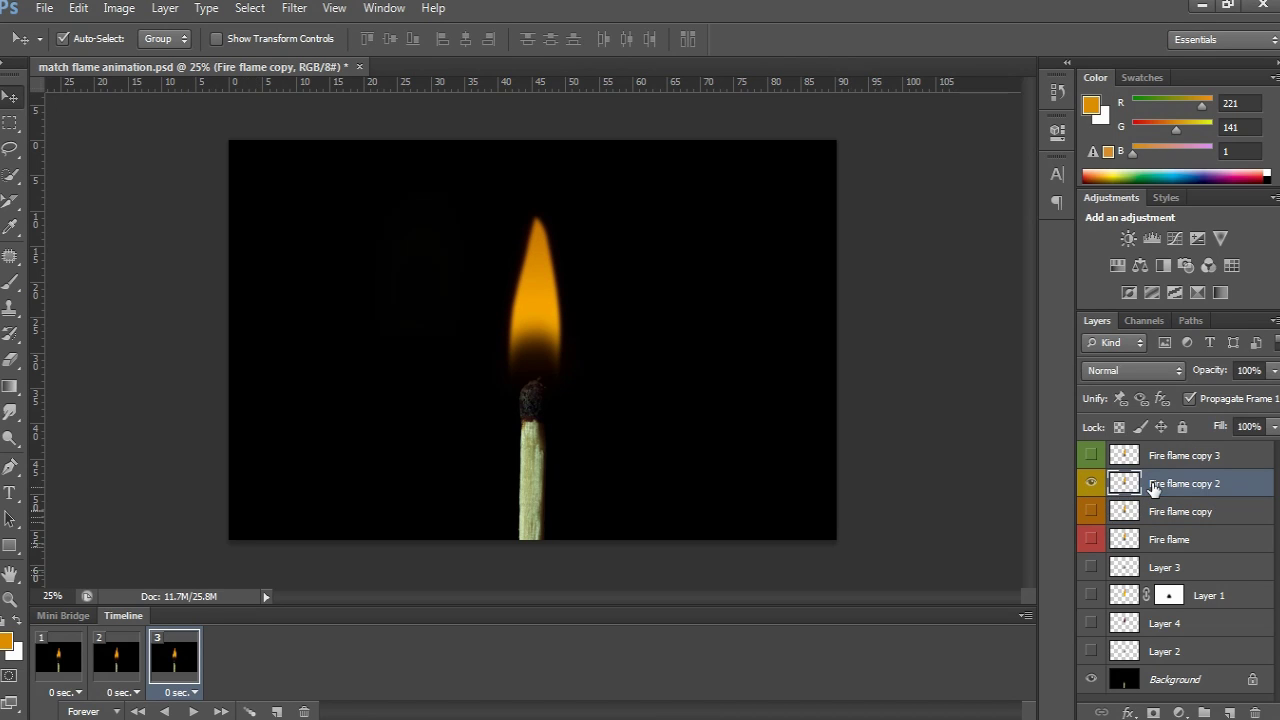
Warp Fire flame copy 2, bending the tip right and pinching the sides, then apply
click(78, 8)
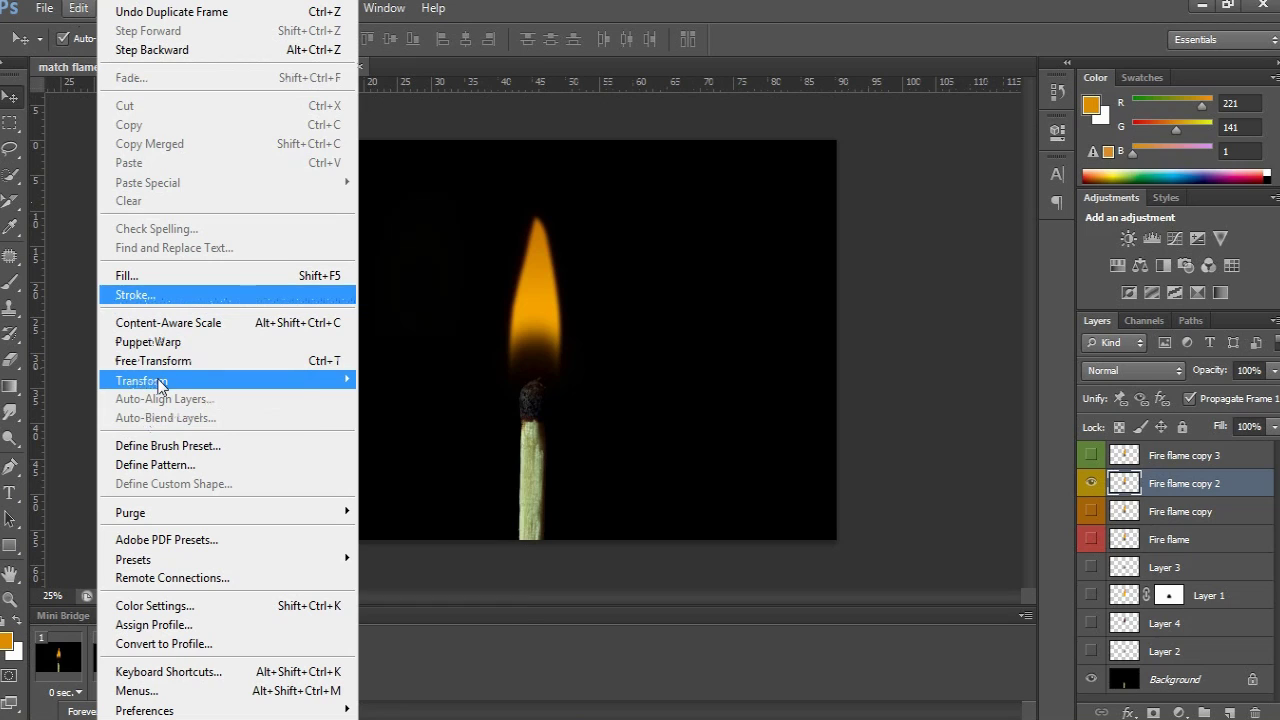
mouse_move(141, 380)
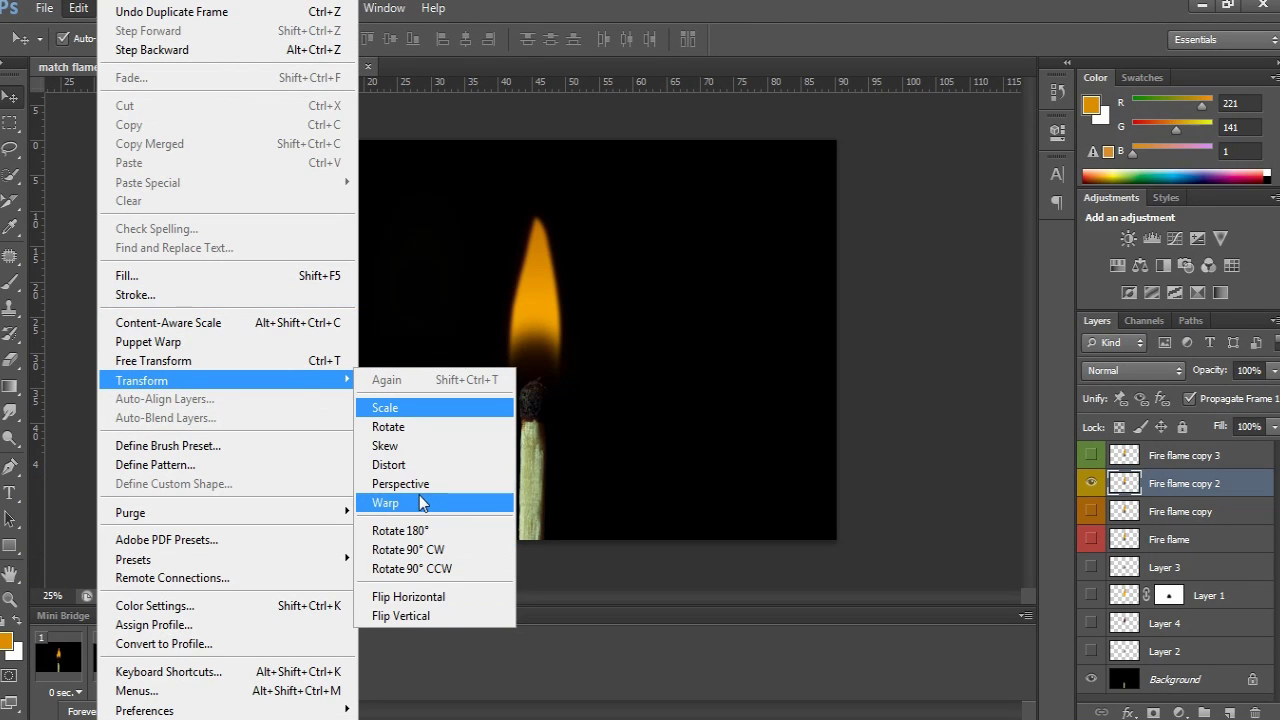
click(421, 503)
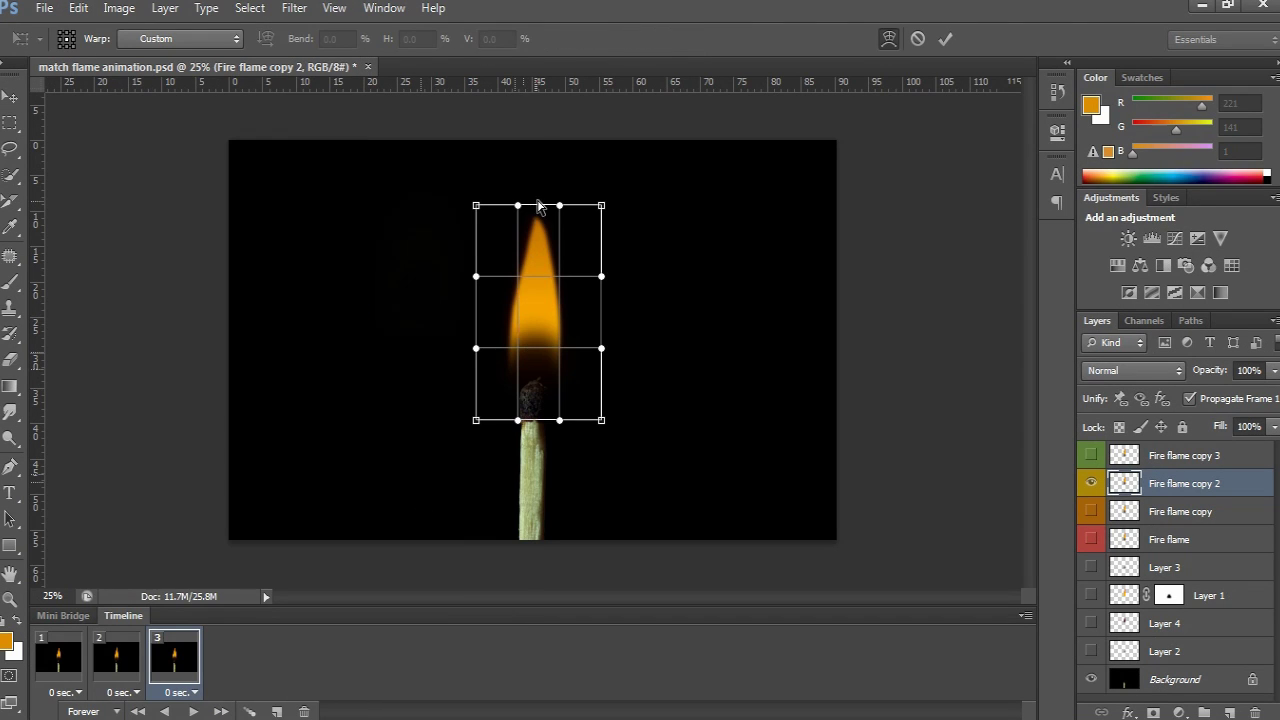
drag(518, 206, 540, 191)
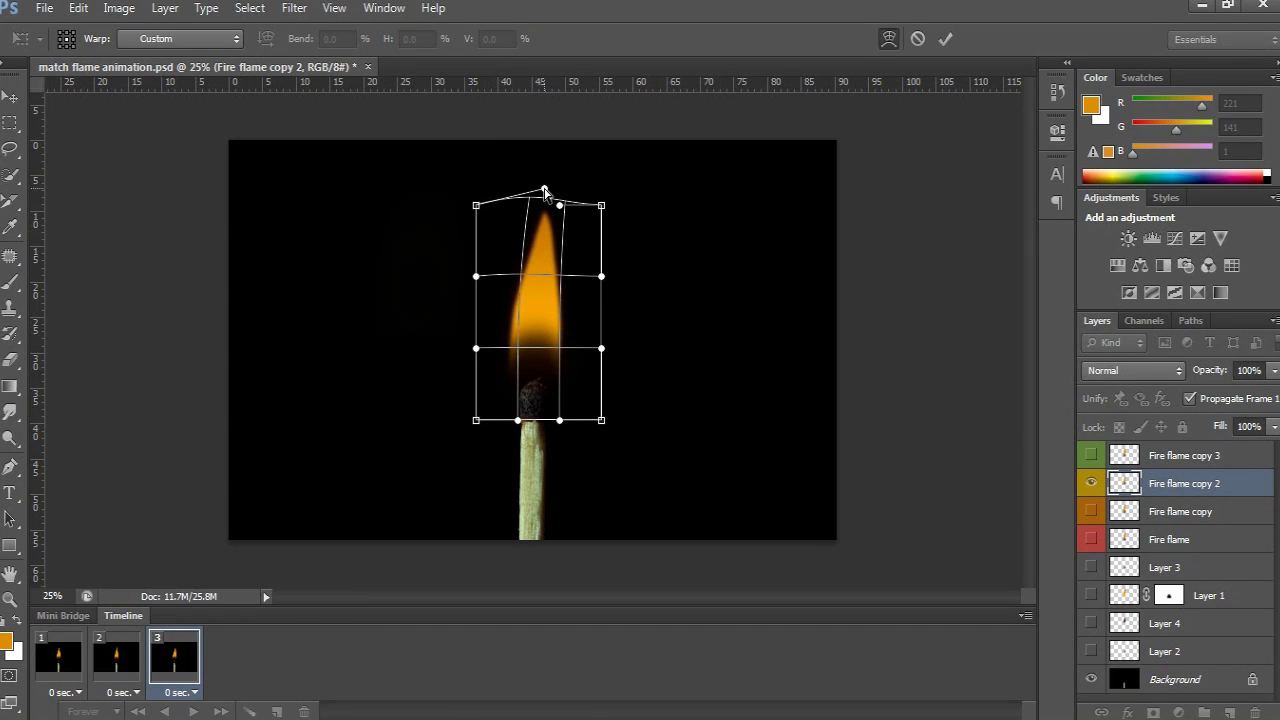
drag(517, 421, 521, 472)
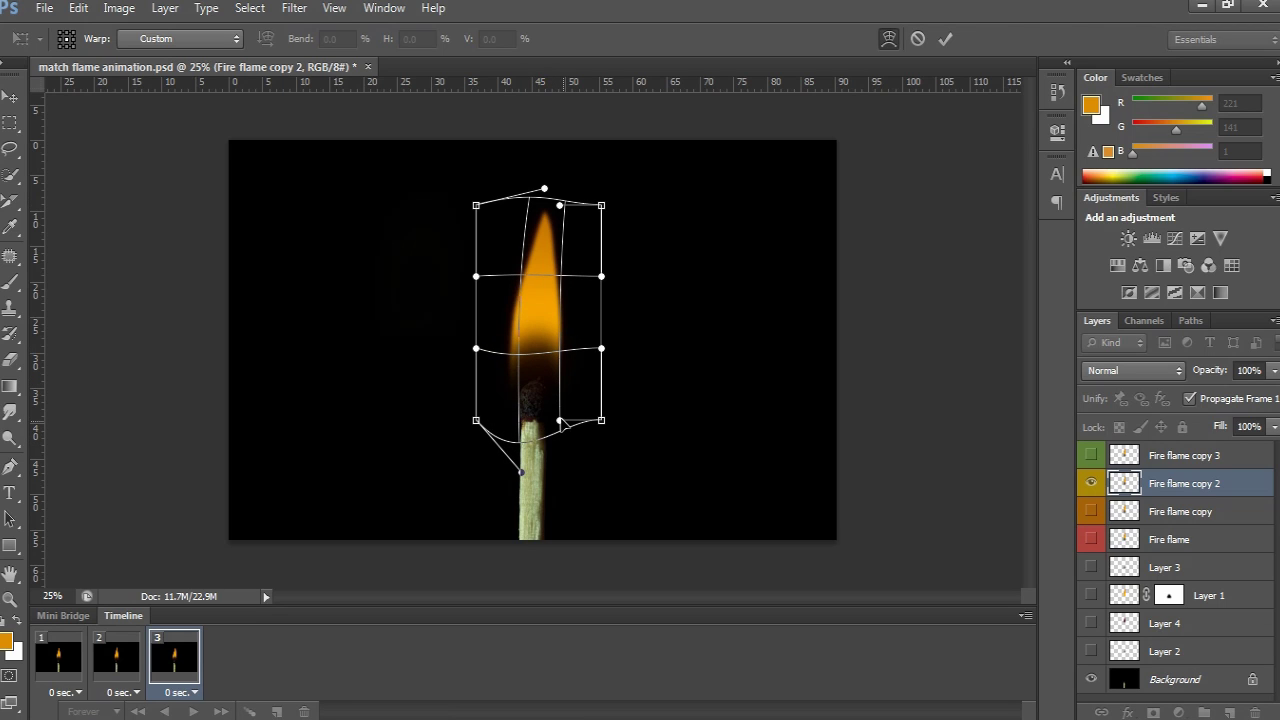
drag(560, 421, 551, 390)
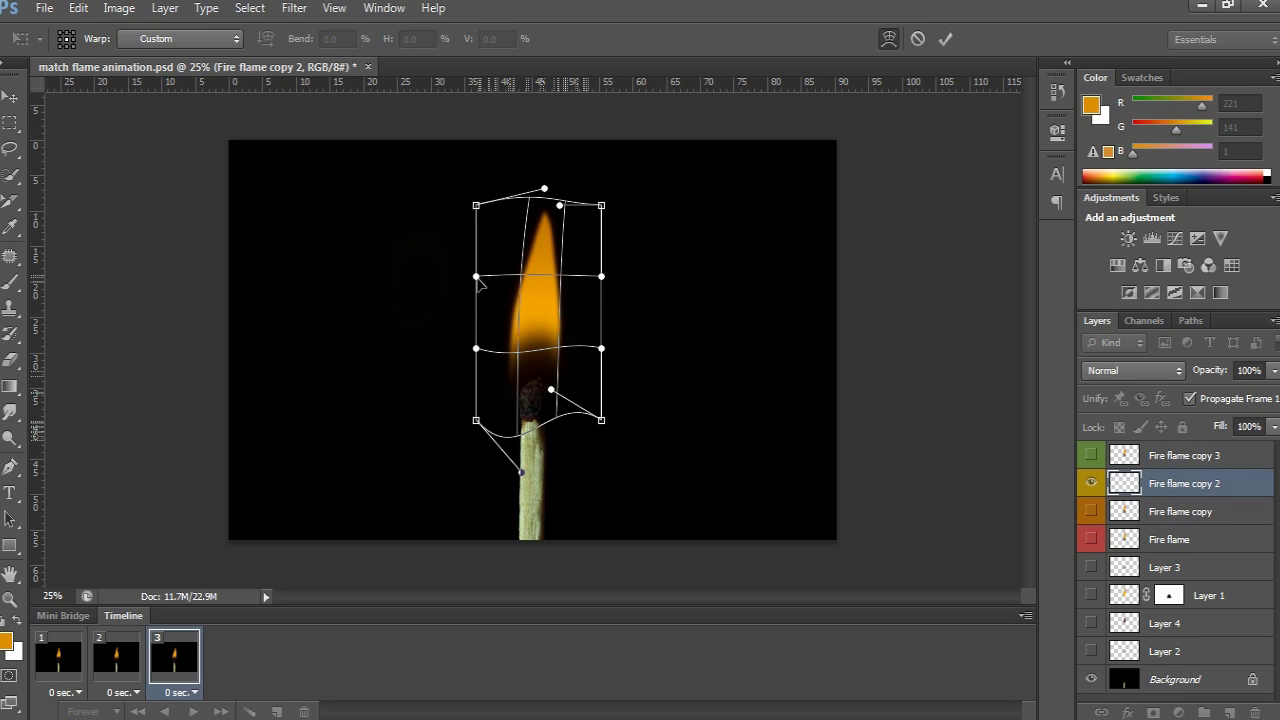
drag(477, 278, 482, 274)
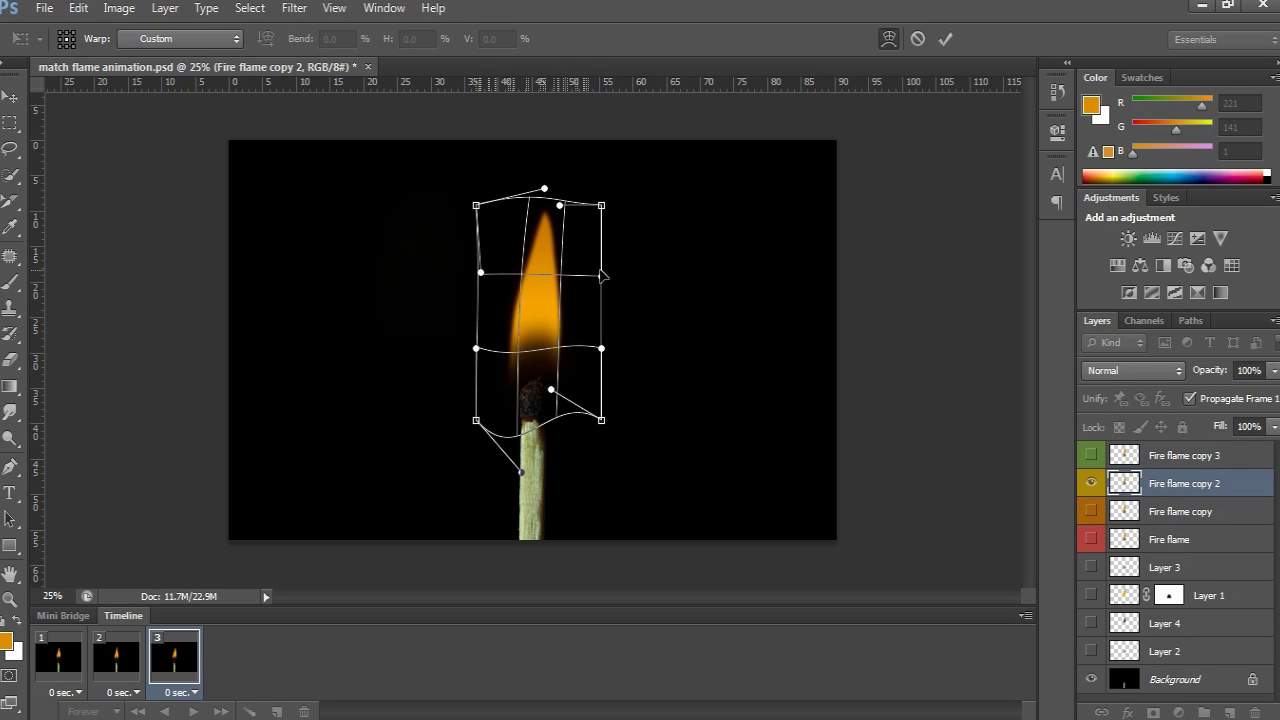
drag(604, 279, 595, 275)
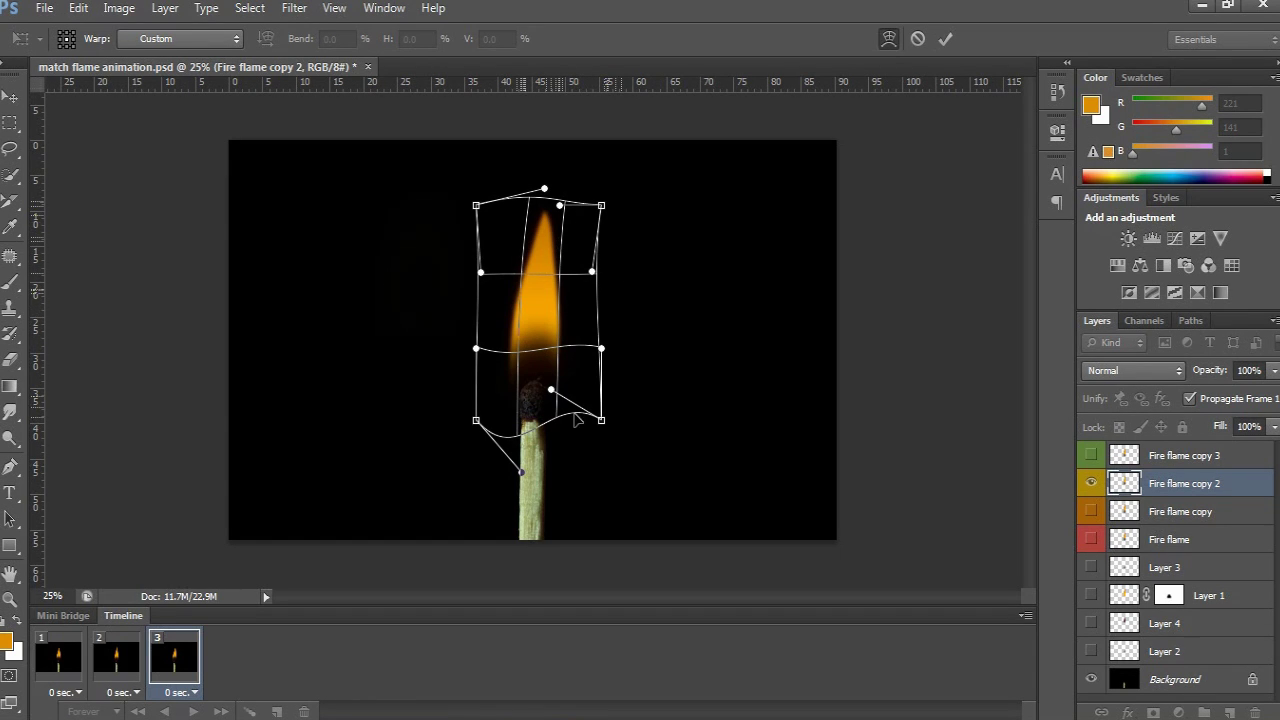
click(9, 97)
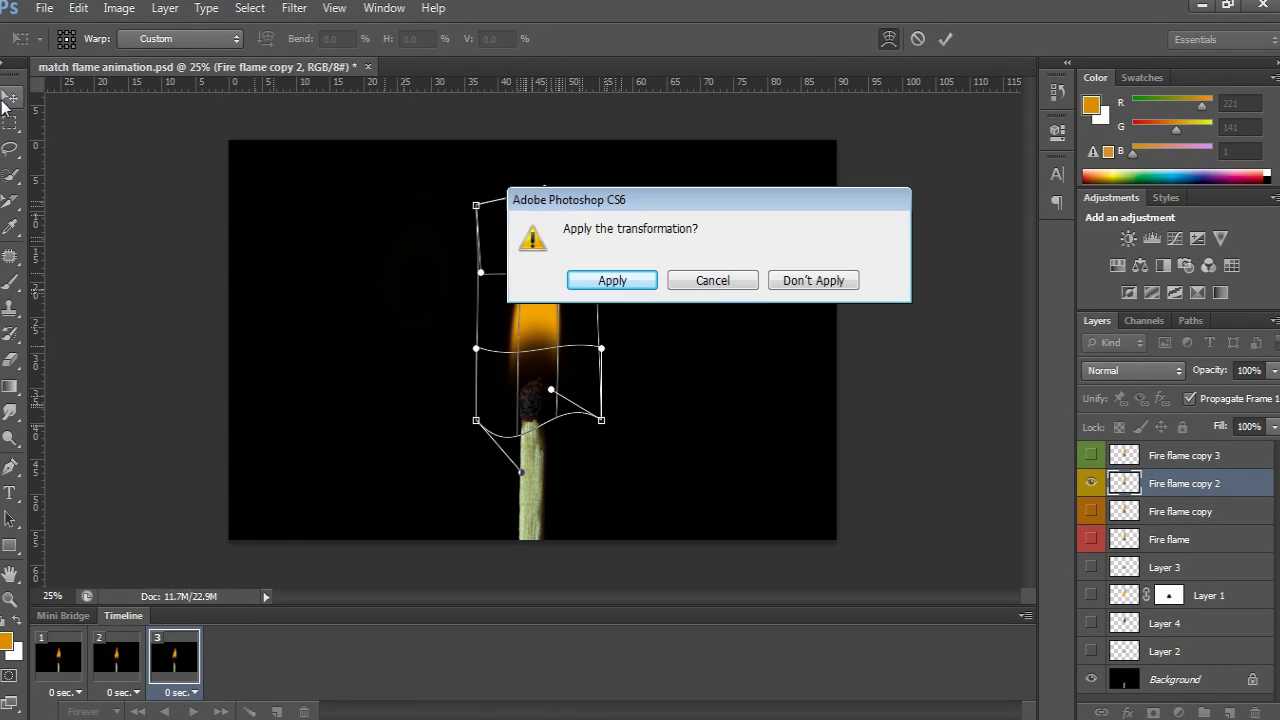
click(607, 280)
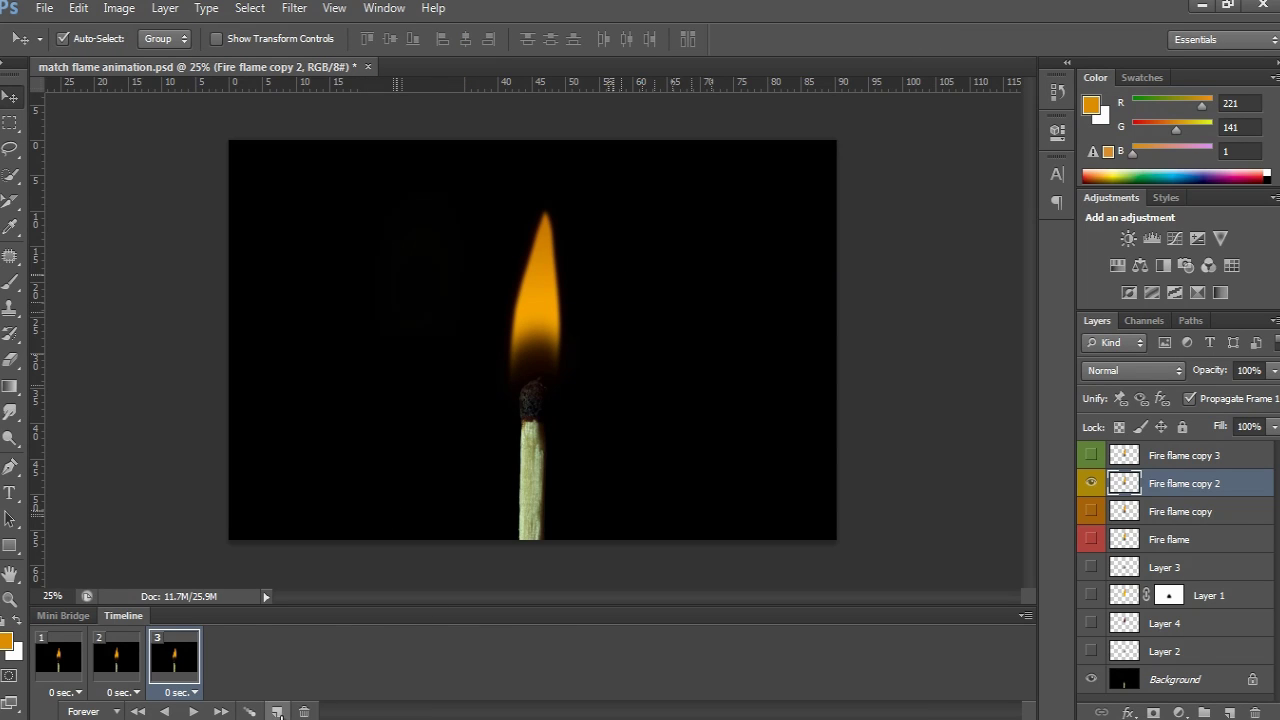
Add a fourth frame showing only Fire flame copy 3
click(277, 711)
click(1124, 455)
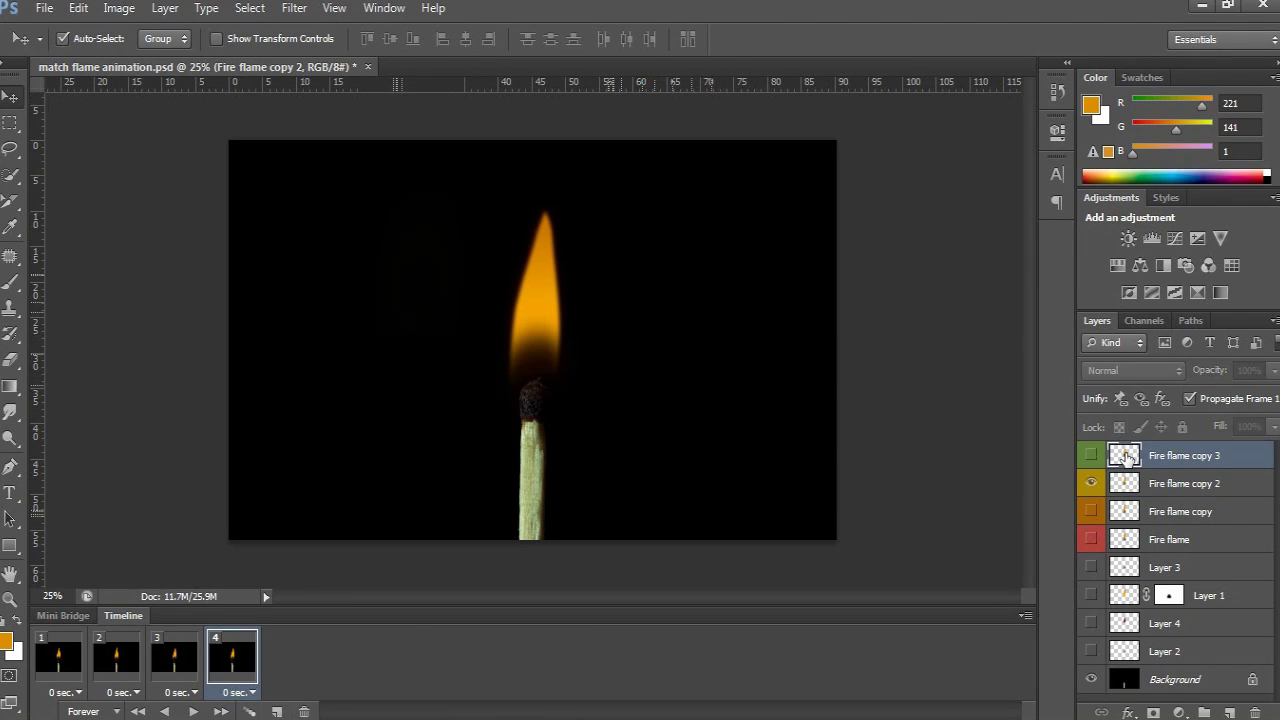
click(1091, 455)
click(1091, 483)
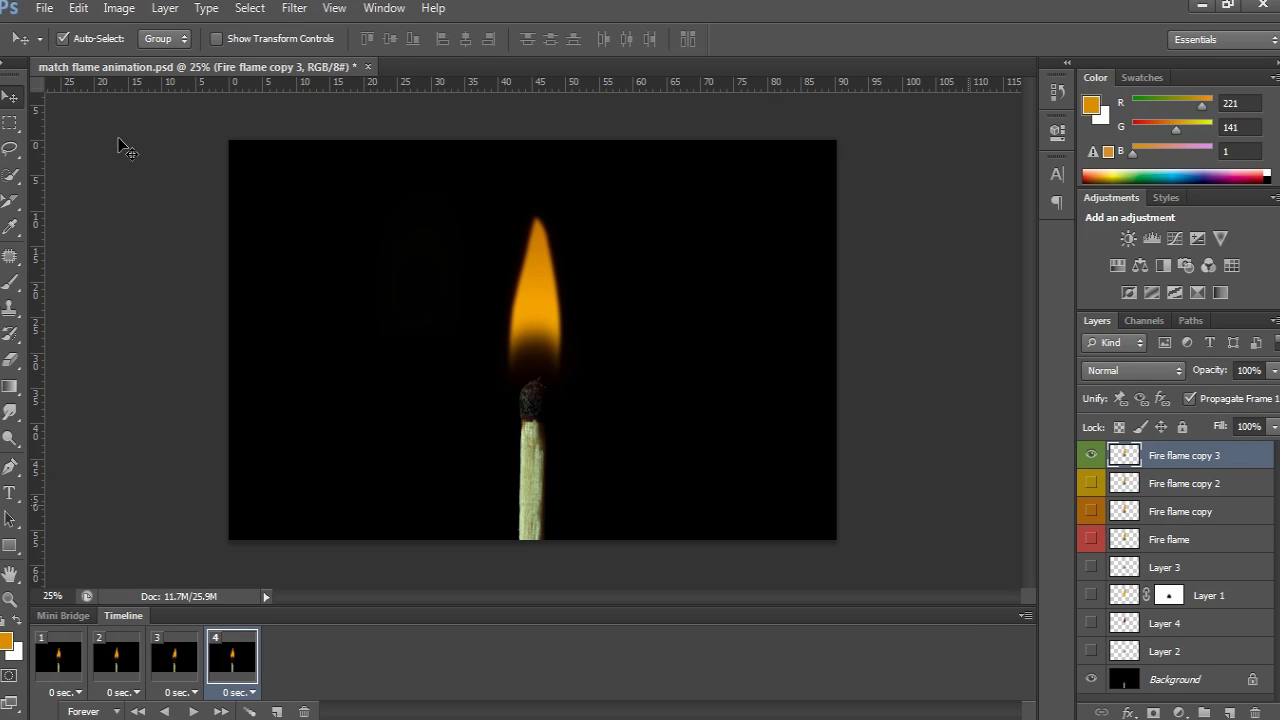
Warp Fire flame copy 3, skewing the tip right and bowing both sides outward
click(78, 8)
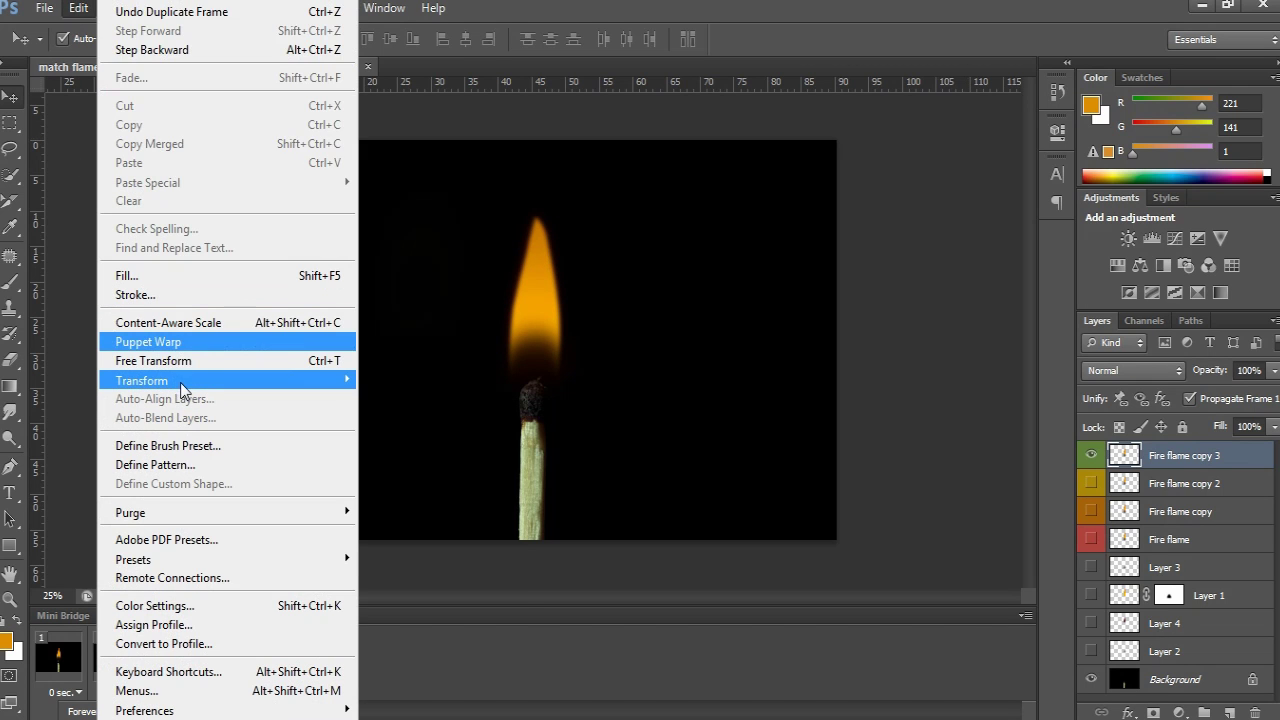
mouse_move(228, 380)
click(385, 503)
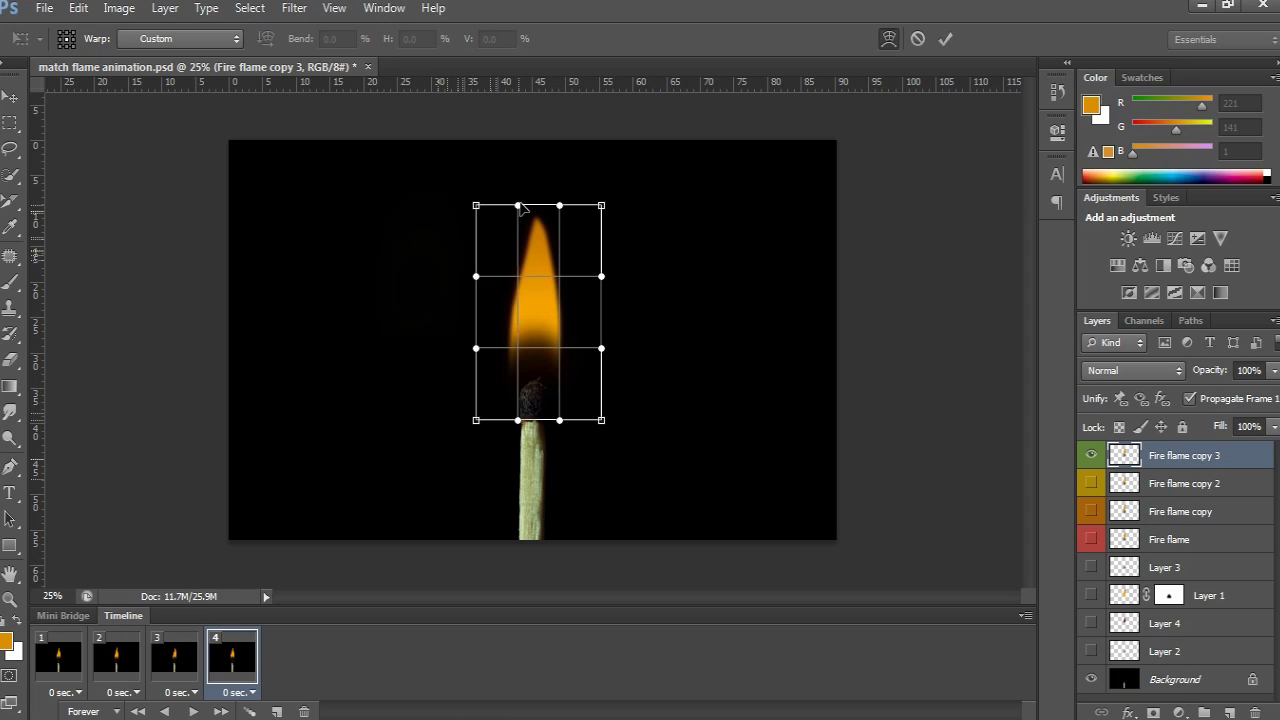
mouse_move(518, 205)
mouse_down()
mouse_move(552, 203)
mouse_move(535, 210)
mouse_up()
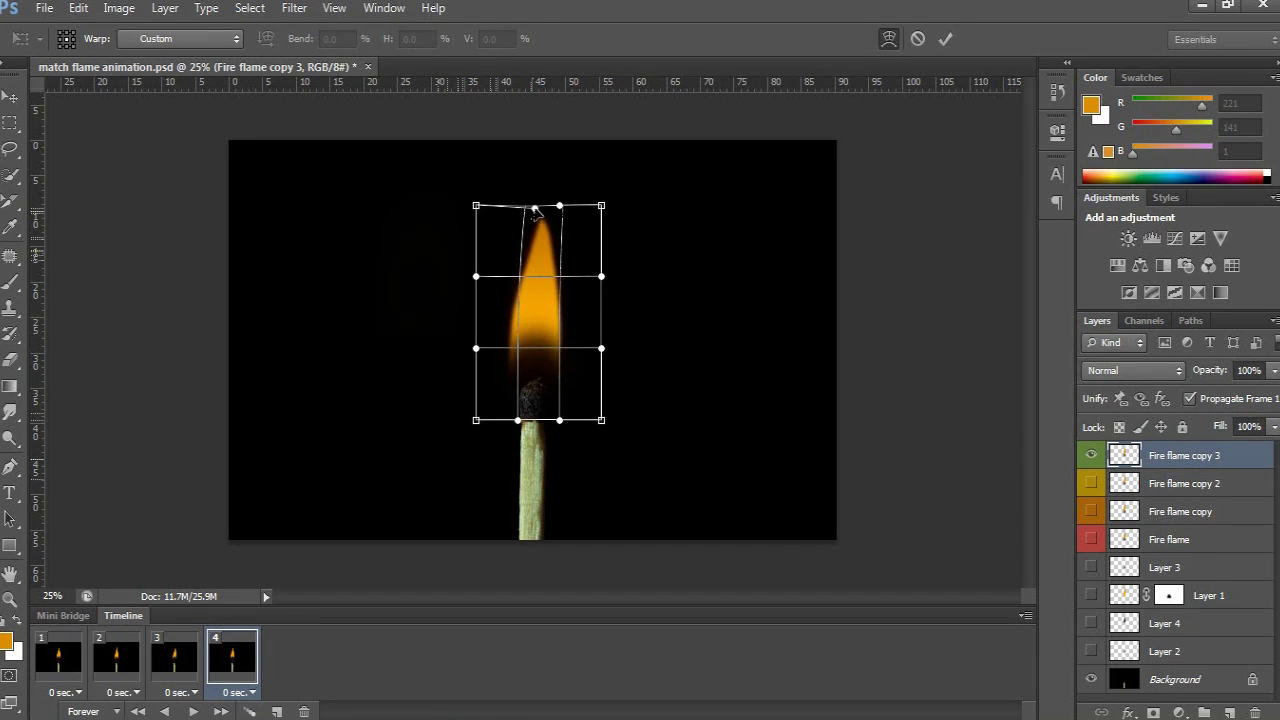
drag(601, 276, 621, 280)
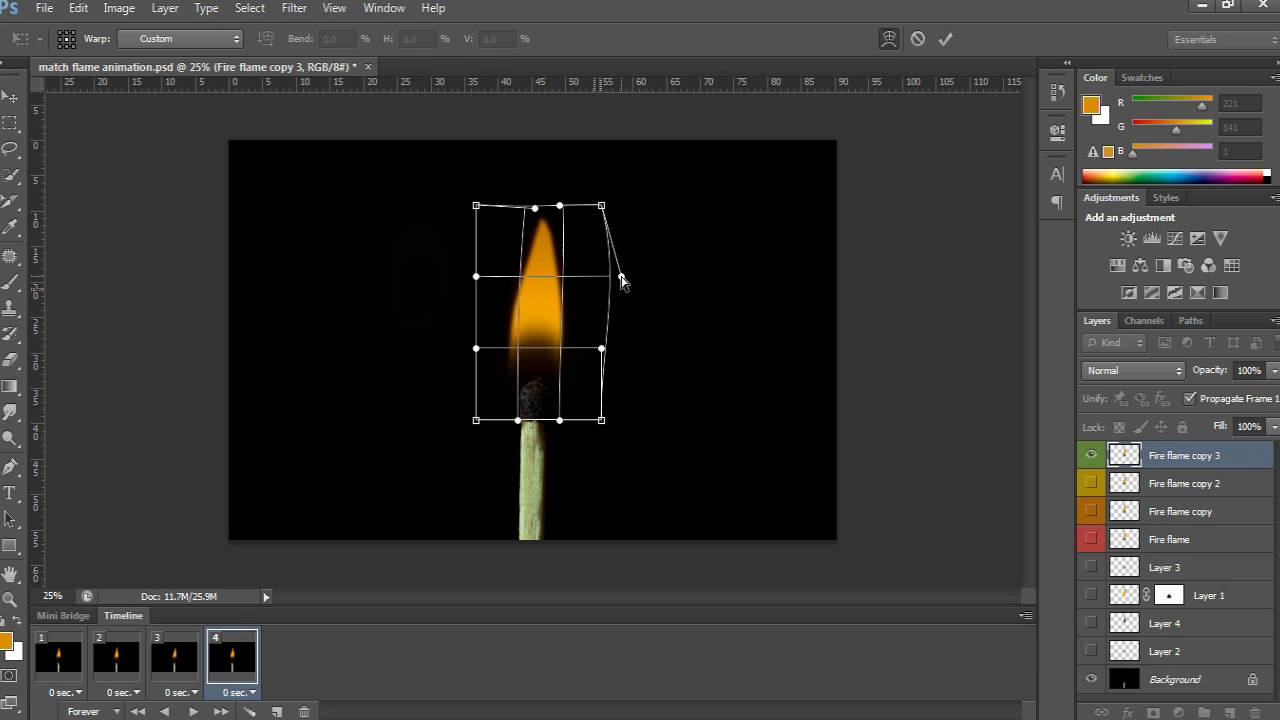
drag(477, 277, 469, 280)
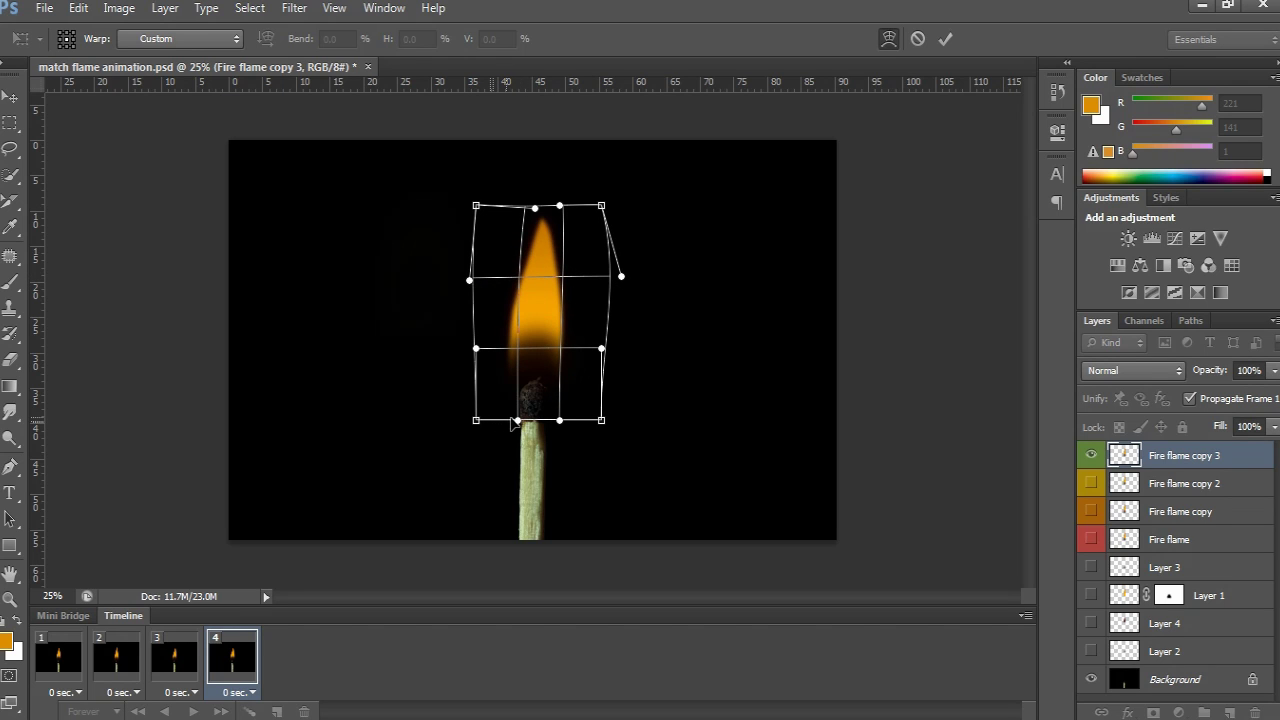
mouse_move(519, 420)
mouse_down()
mouse_move(529, 366)
mouse_move(510, 393)
mouse_up()
drag(601, 348, 597, 381)
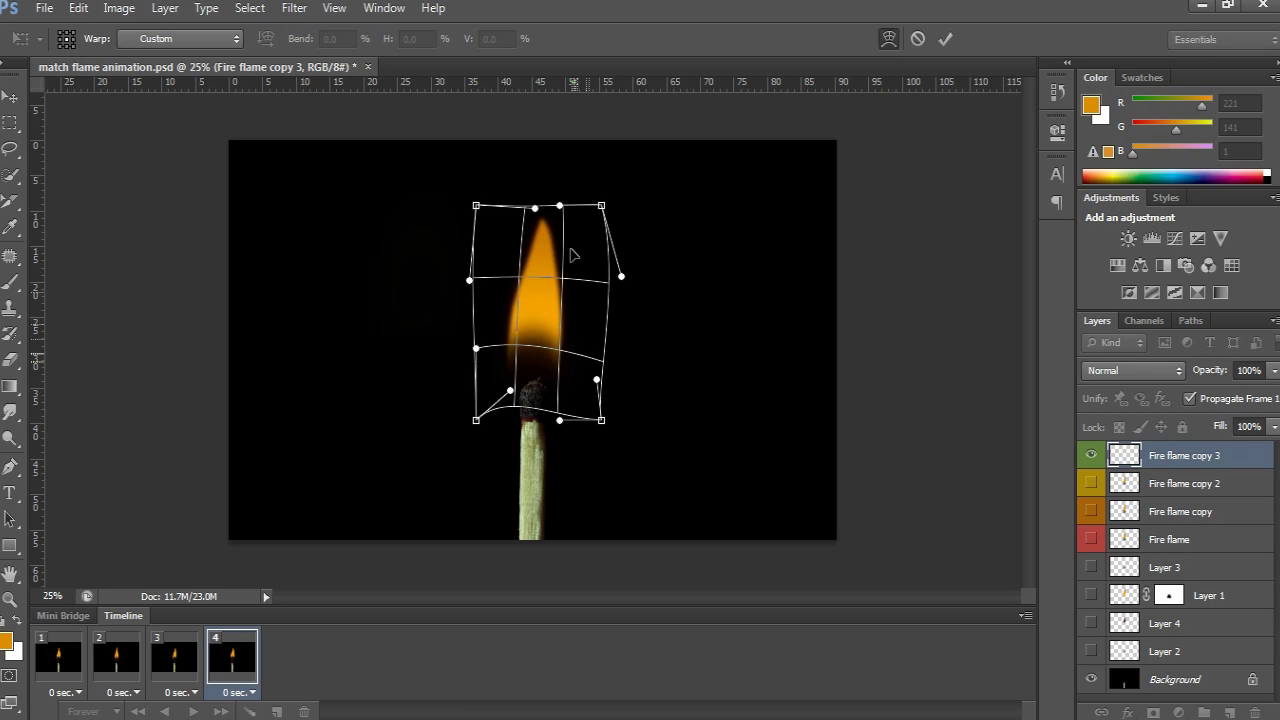
drag(535, 208, 537, 207)
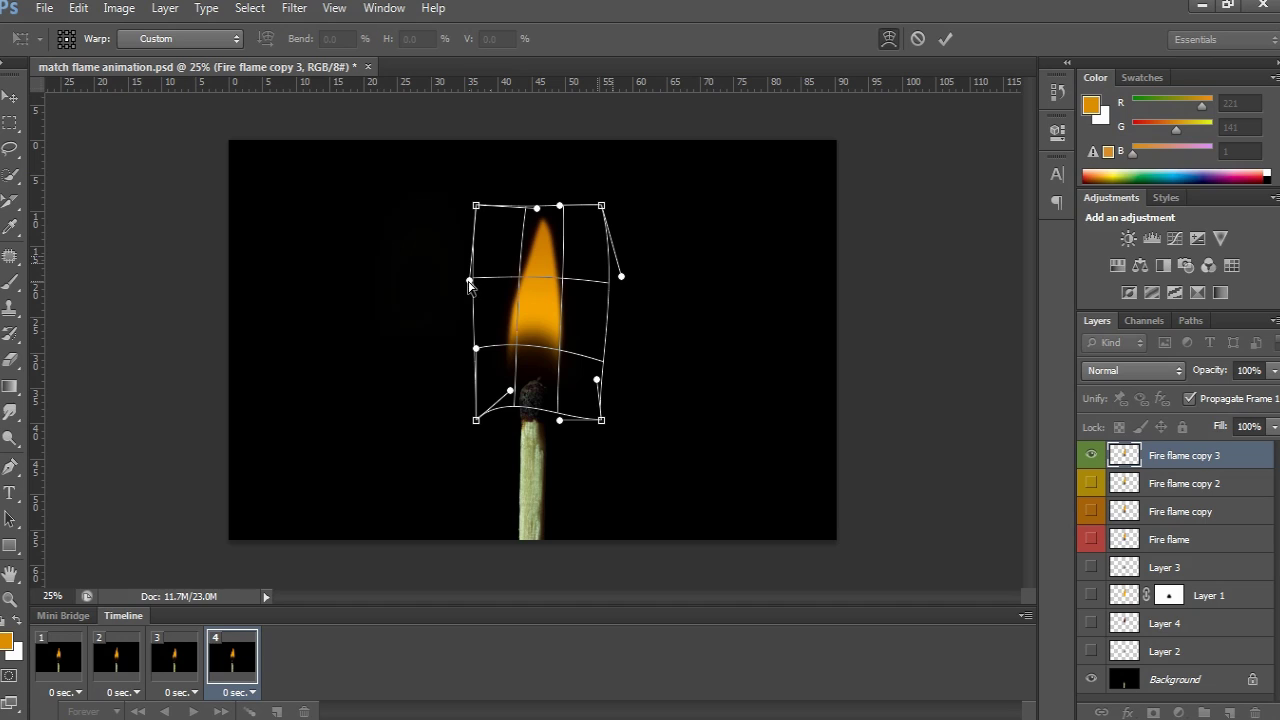
drag(469, 281, 464, 298)
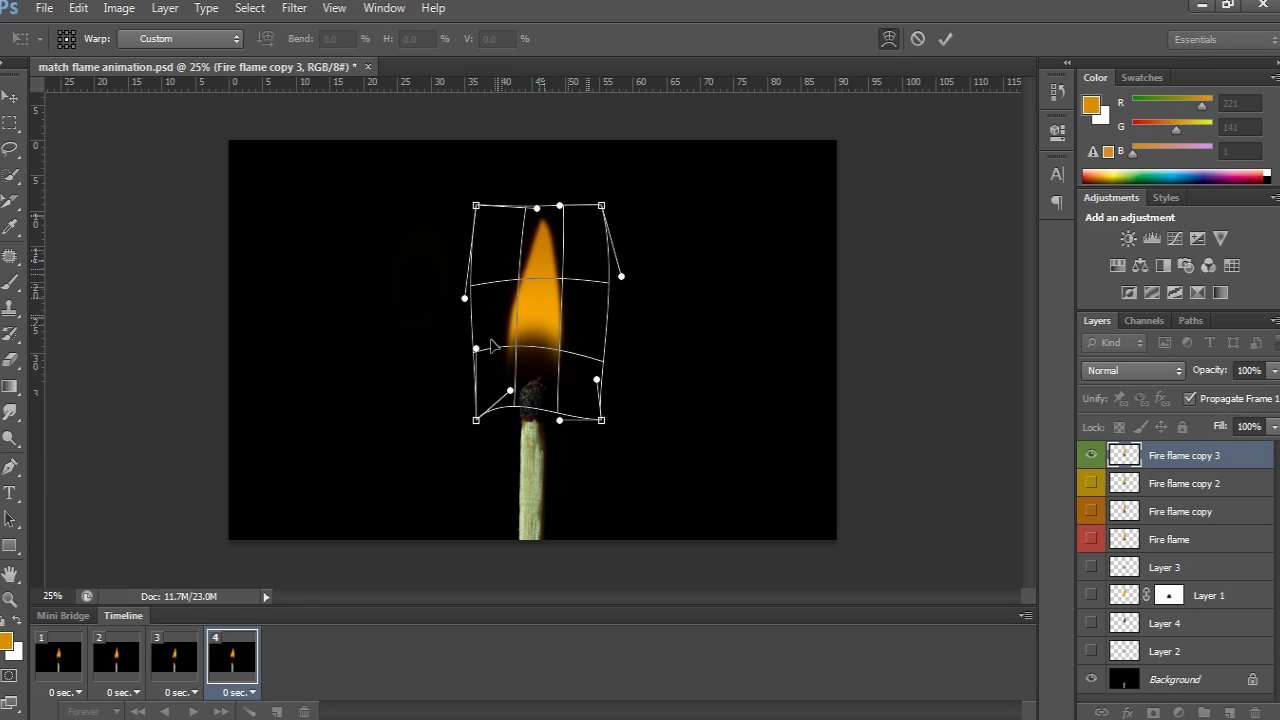
click(6, 100)
Apply the warp to Fire flame copy 3
click(603, 281)
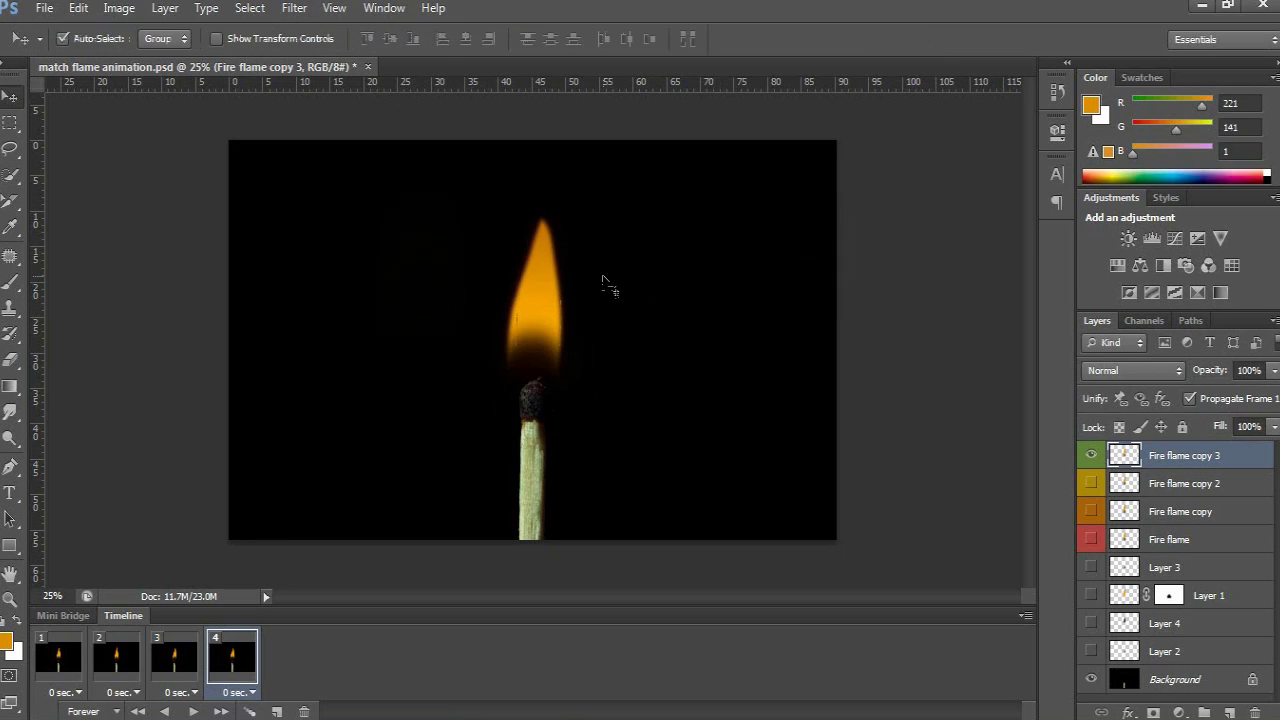